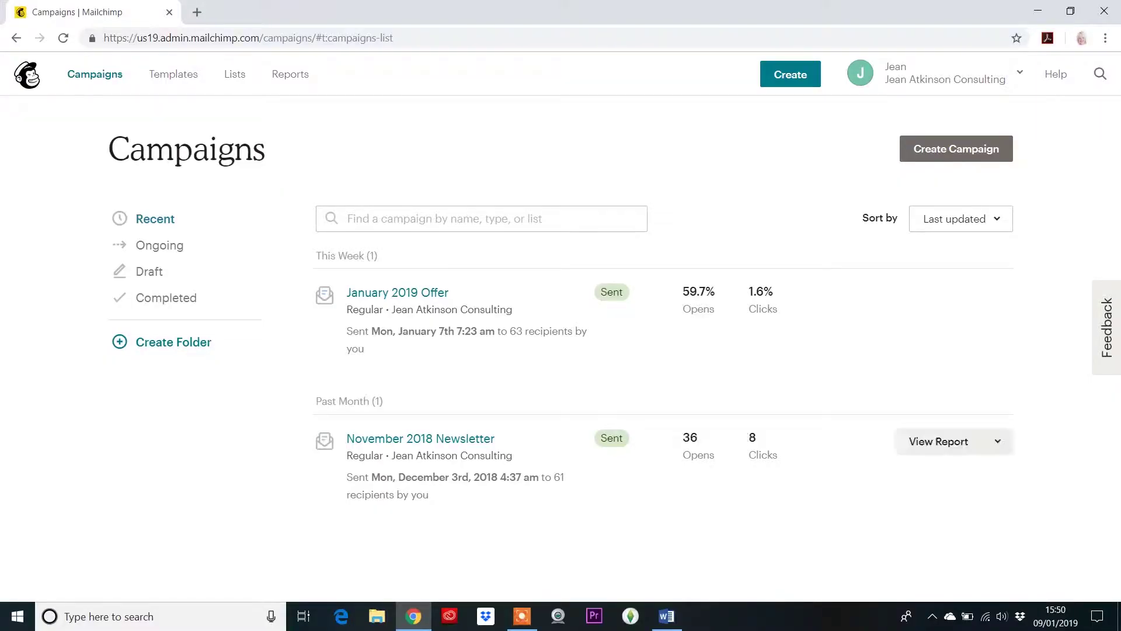
# - Start a new Email campaign from the Create Campaign chooser
pyautogui.click(957, 149)
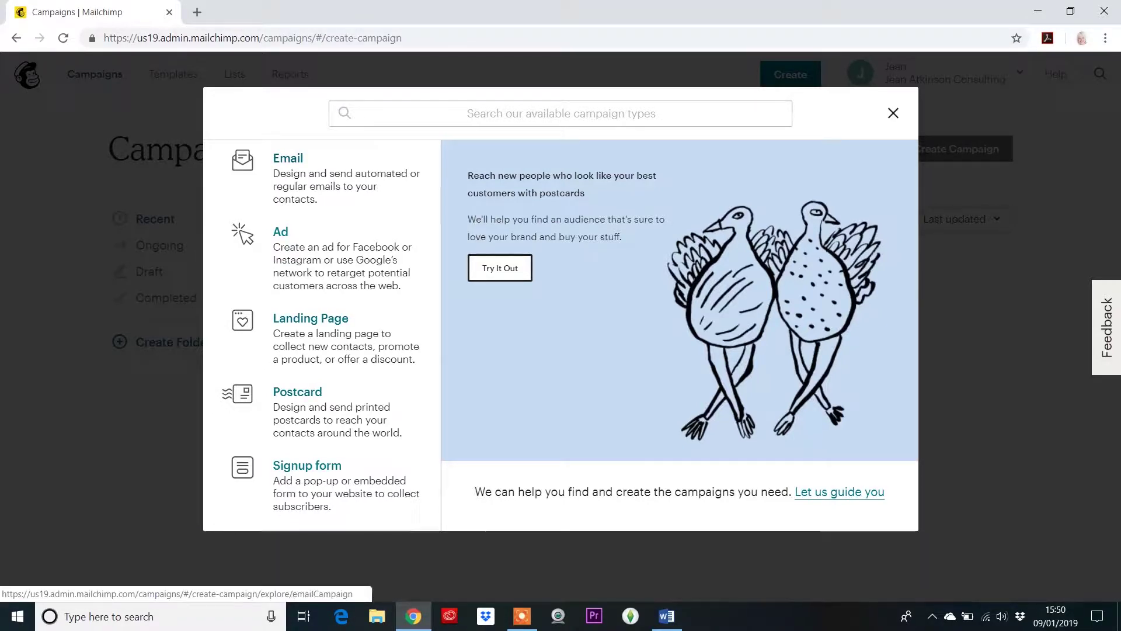
pyautogui.click(288, 158)
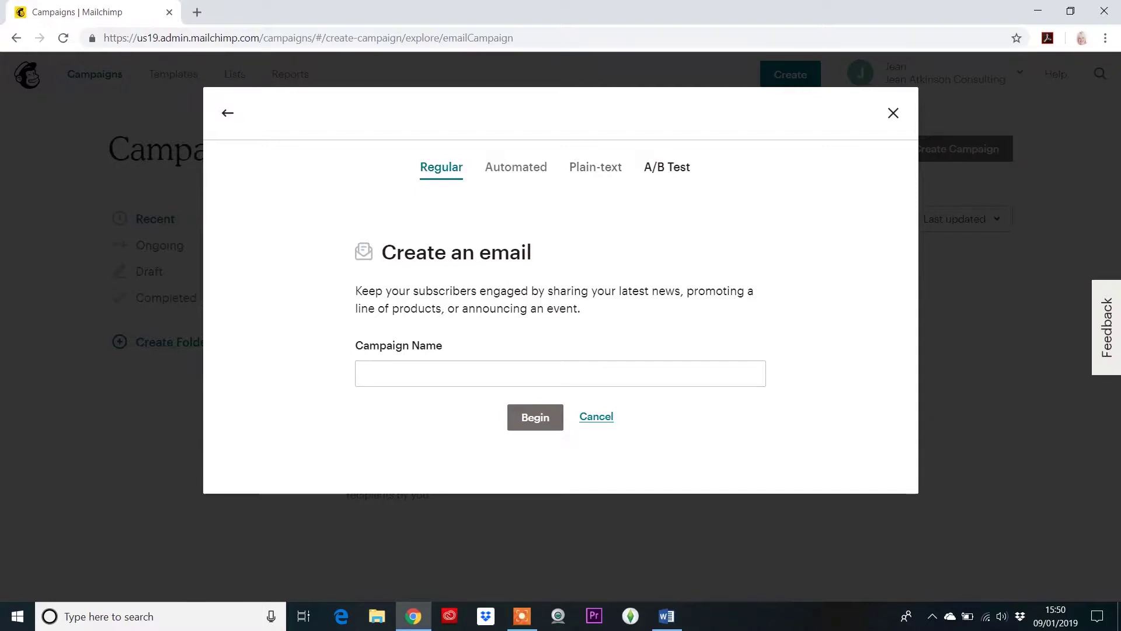
# - Switch the new email's campaign type from Regular to A/B Test
pyautogui.click(667, 167)
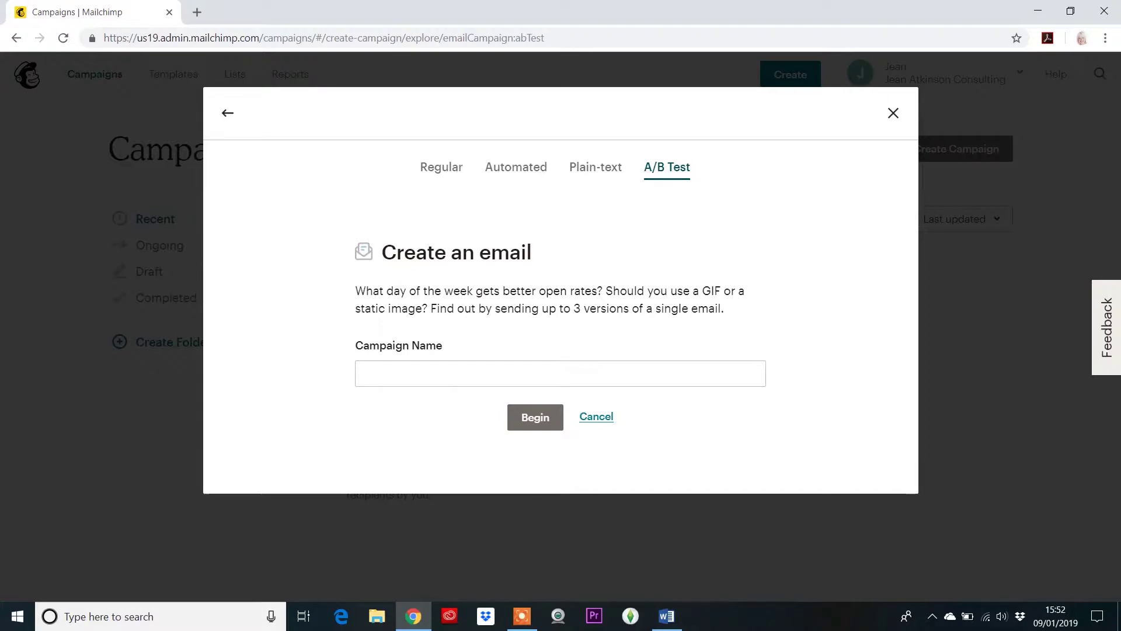
pyautogui.click(359, 373)
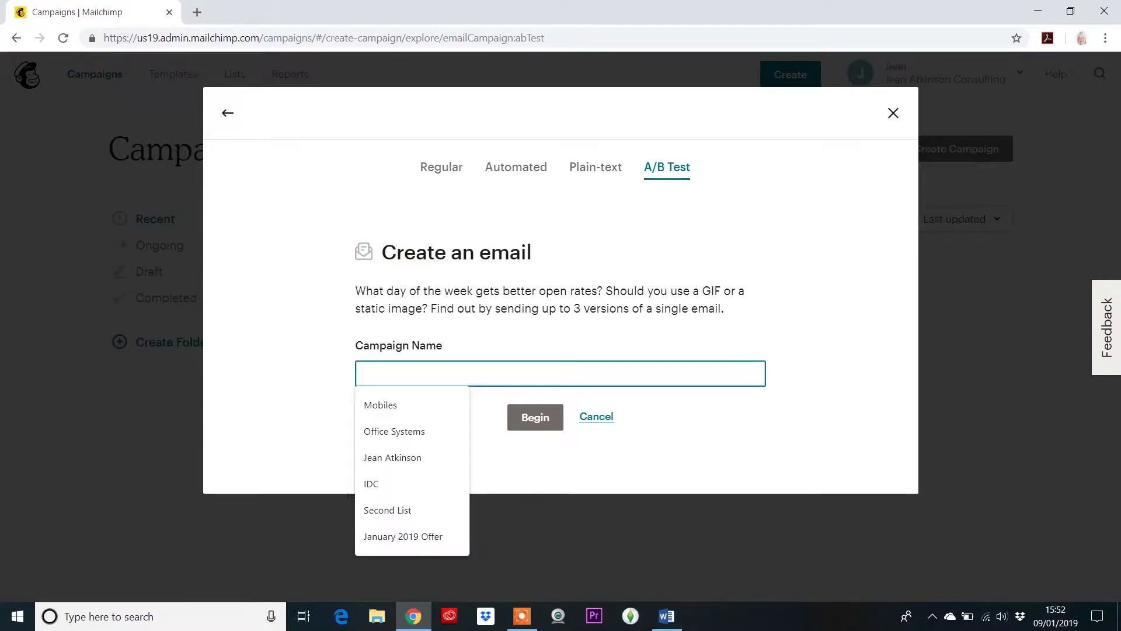
# - Name the campaign 'ab split', send it to the 64-recipient list, and continue to variables
pyautogui.write('ab s')
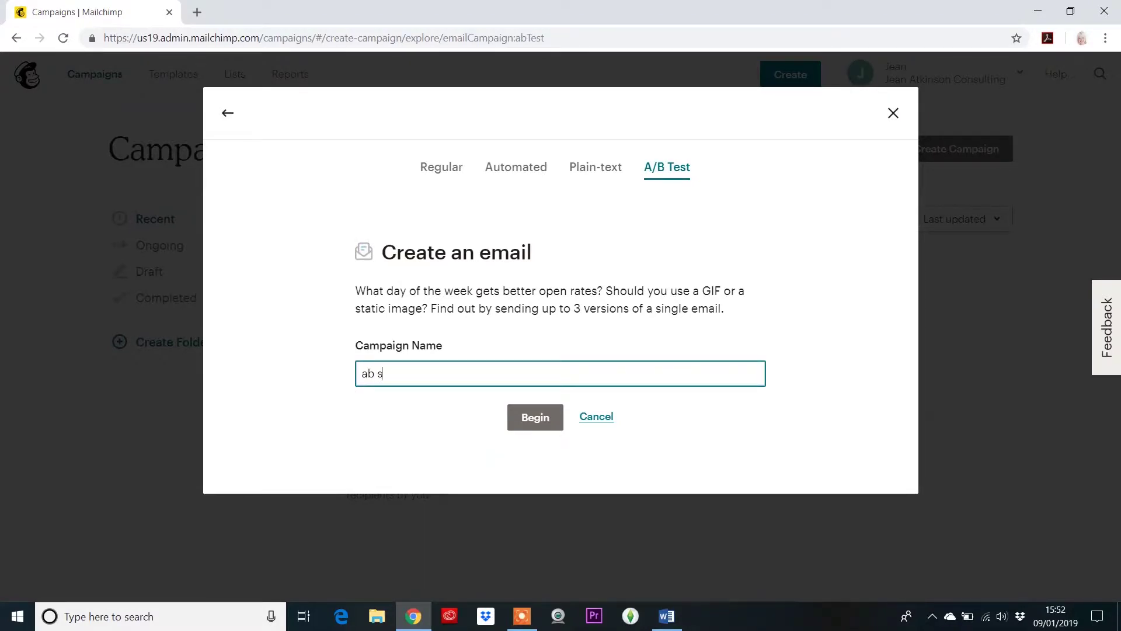
pyautogui.write('plit')
pyautogui.press('Return')
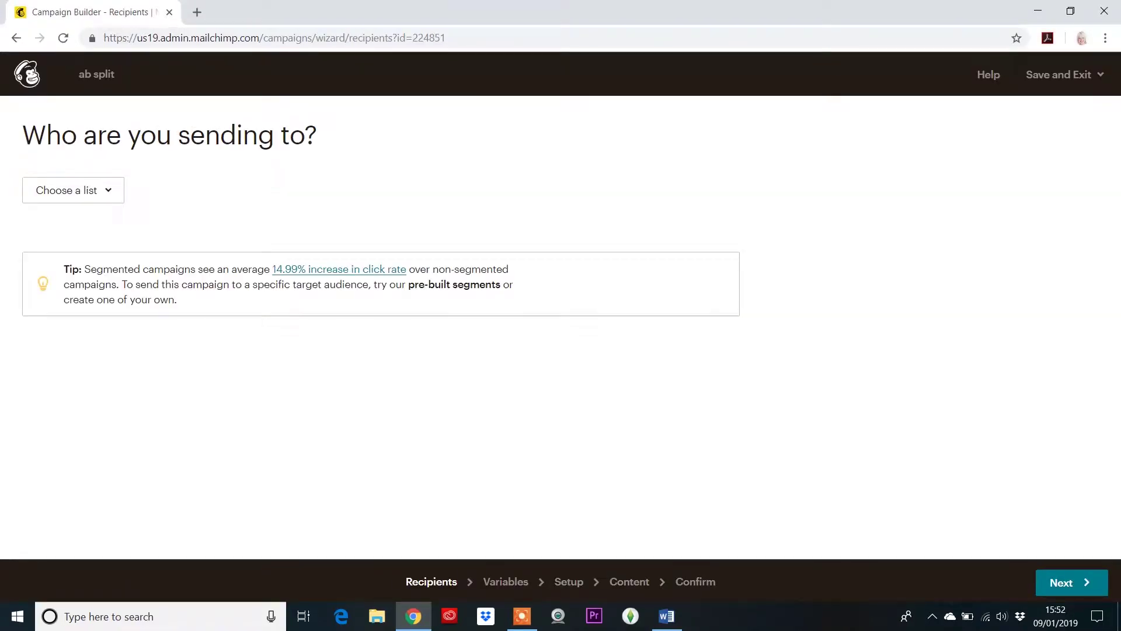
pyautogui.click(73, 190)
pyautogui.click(88, 283)
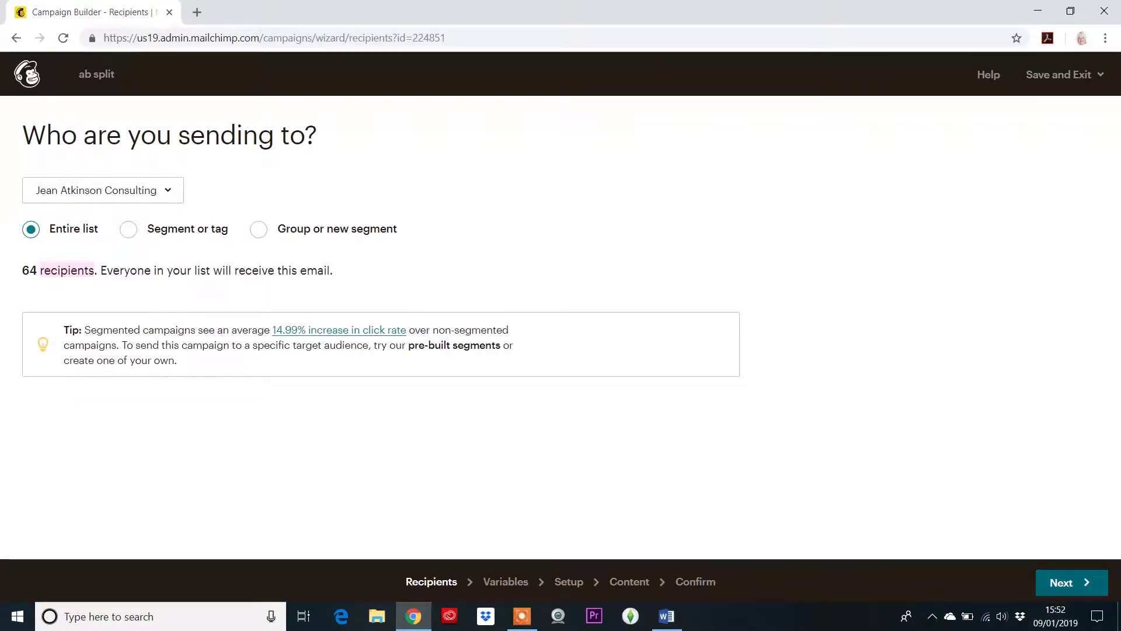
pyautogui.click(1072, 582)
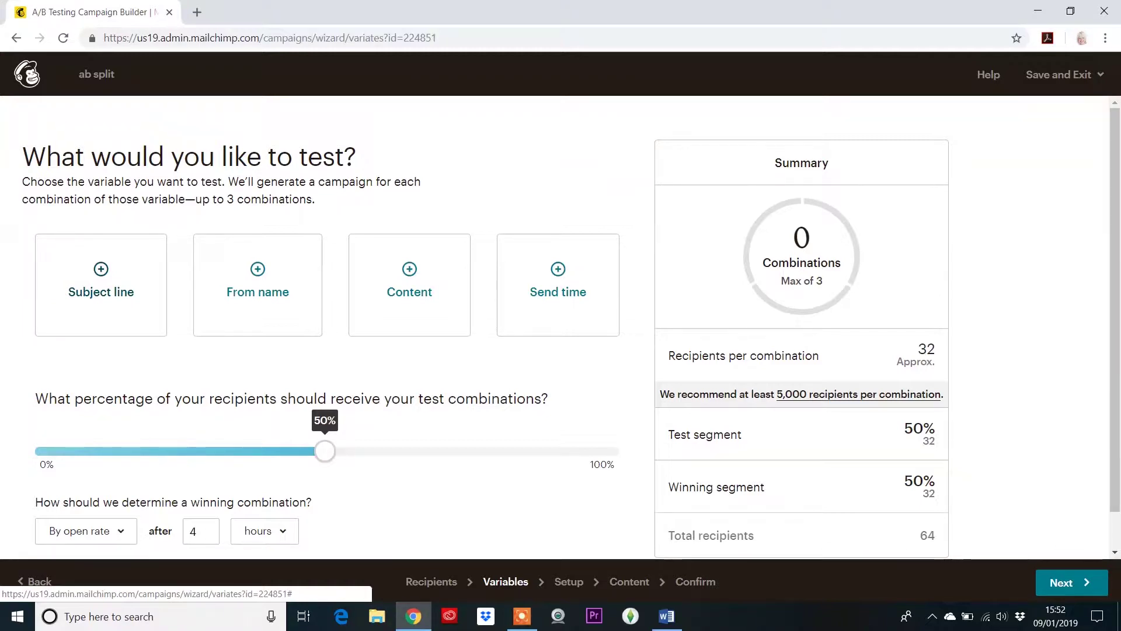
# - Test 2 subject line versions, giving 2 combinations of about 16 recipients each
pyautogui.click(101, 285)
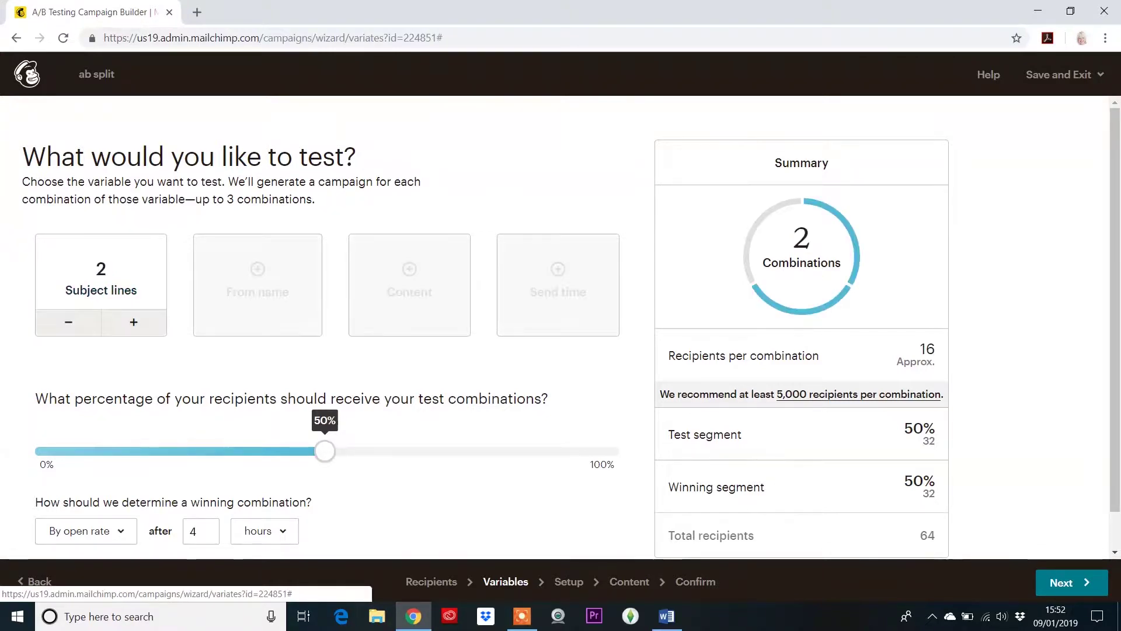
pyautogui.click(134, 322)
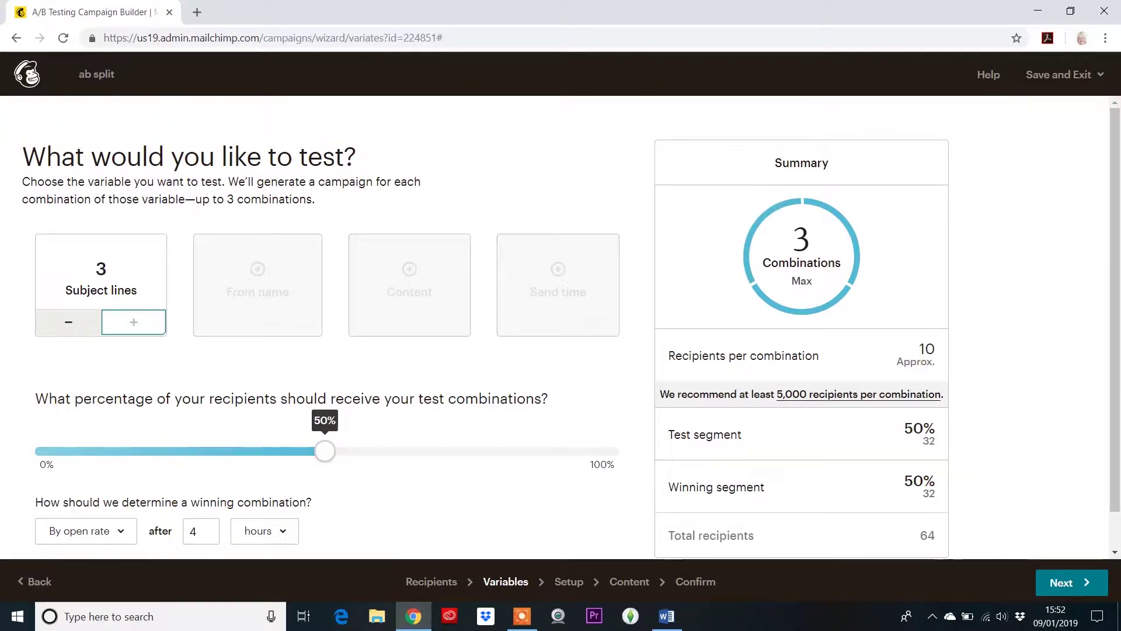
pyautogui.click(69, 322)
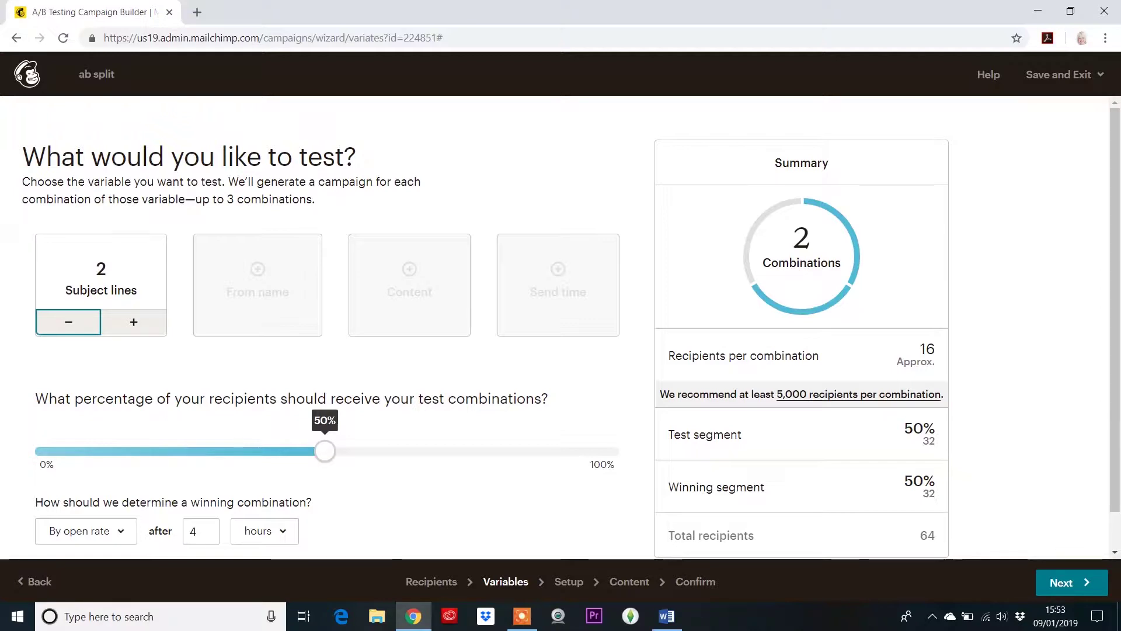
pyautogui.scroll(-1, 571, 332)
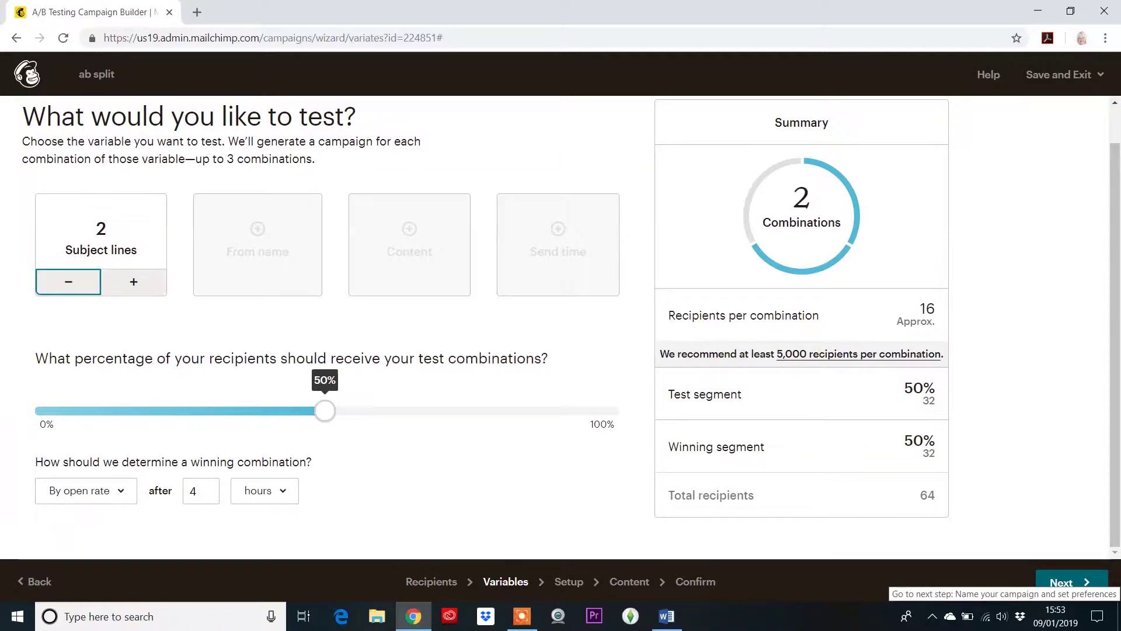
pyautogui.click(1066, 582)
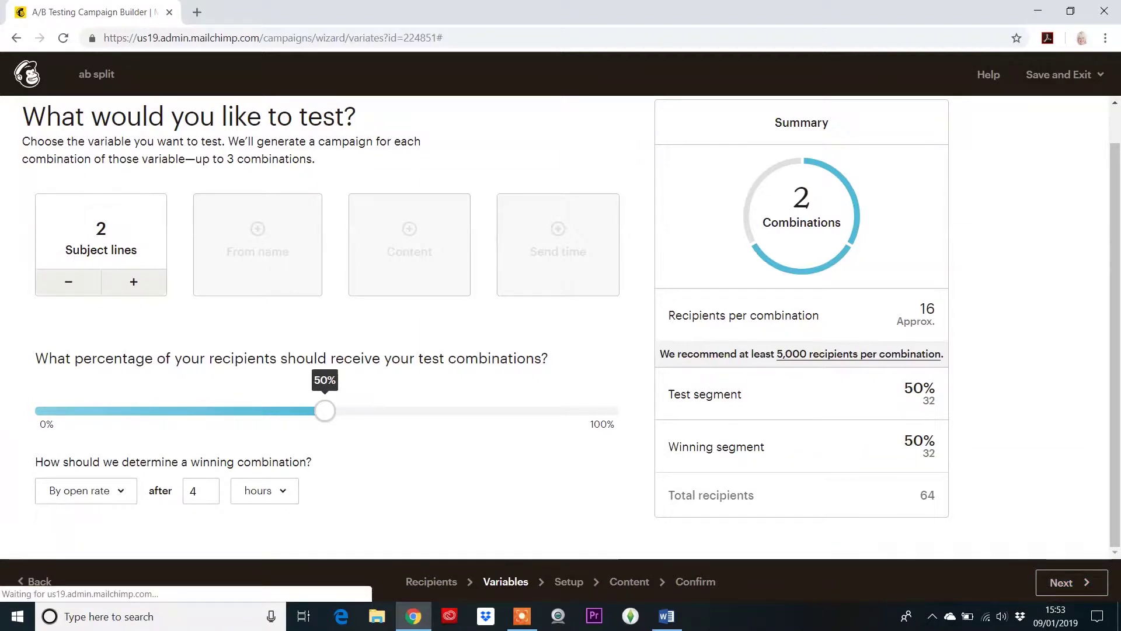
# - Enter subject 1 as 'Catch our 30% discount on web development before end of Jan'
pyautogui.scroll(-6, 449, 409)
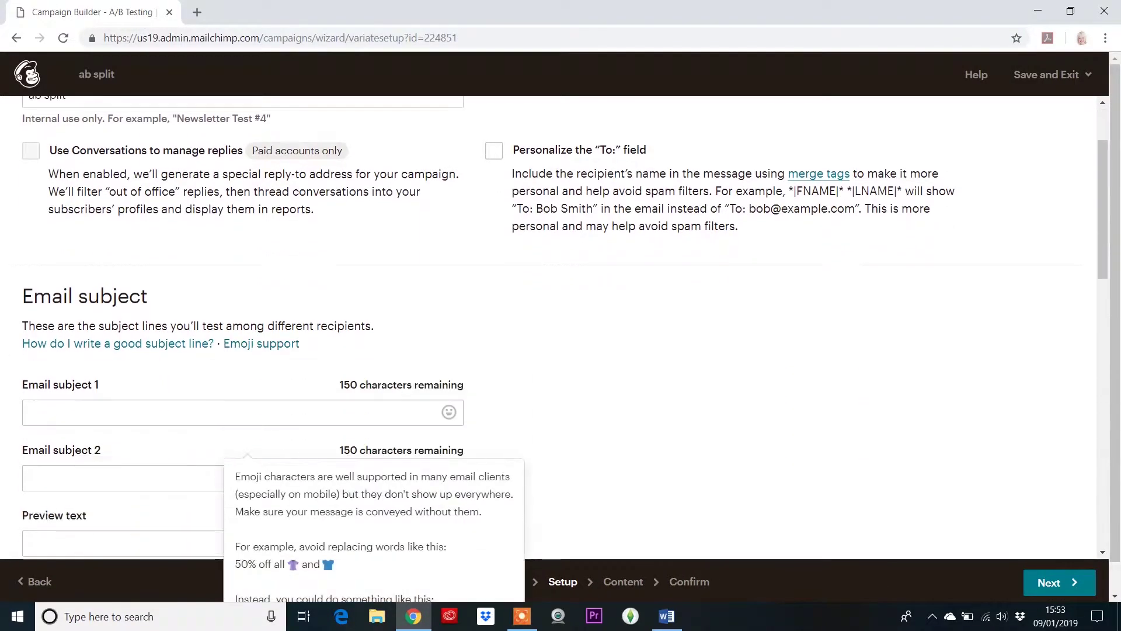
pyautogui.scroll(2, 560, 327)
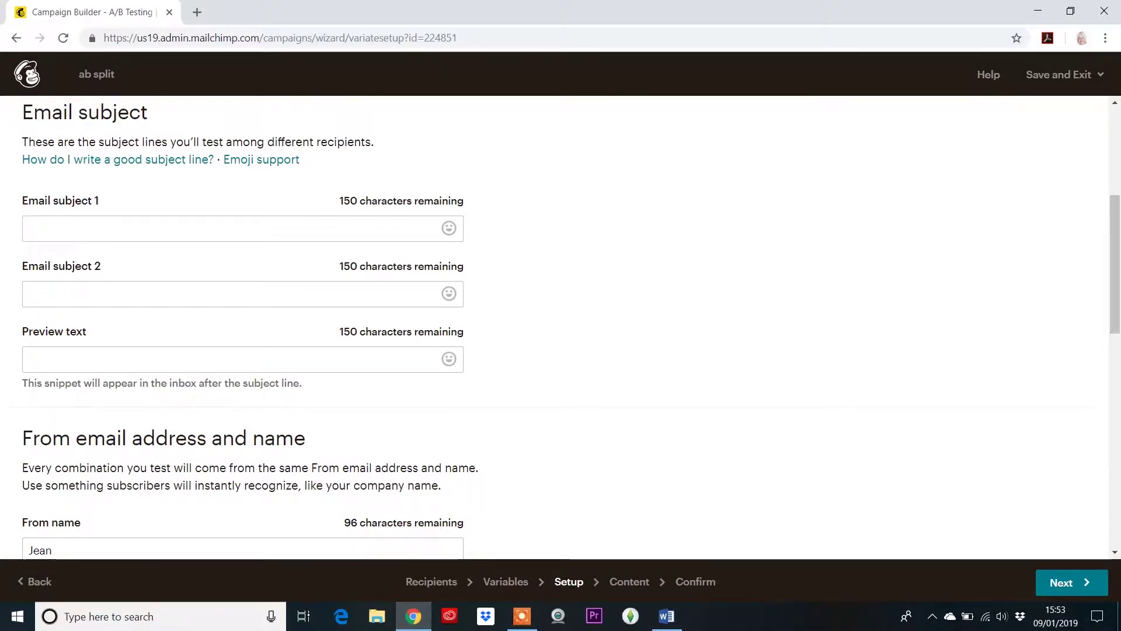
pyautogui.click(27, 228)
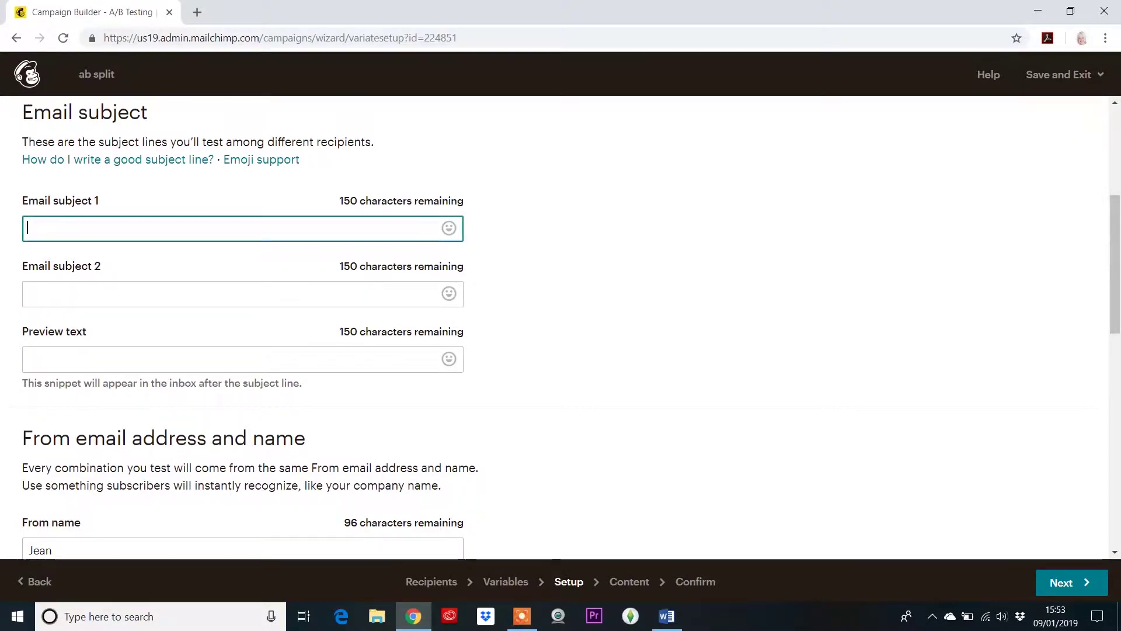
pyautogui.write('Catch ')
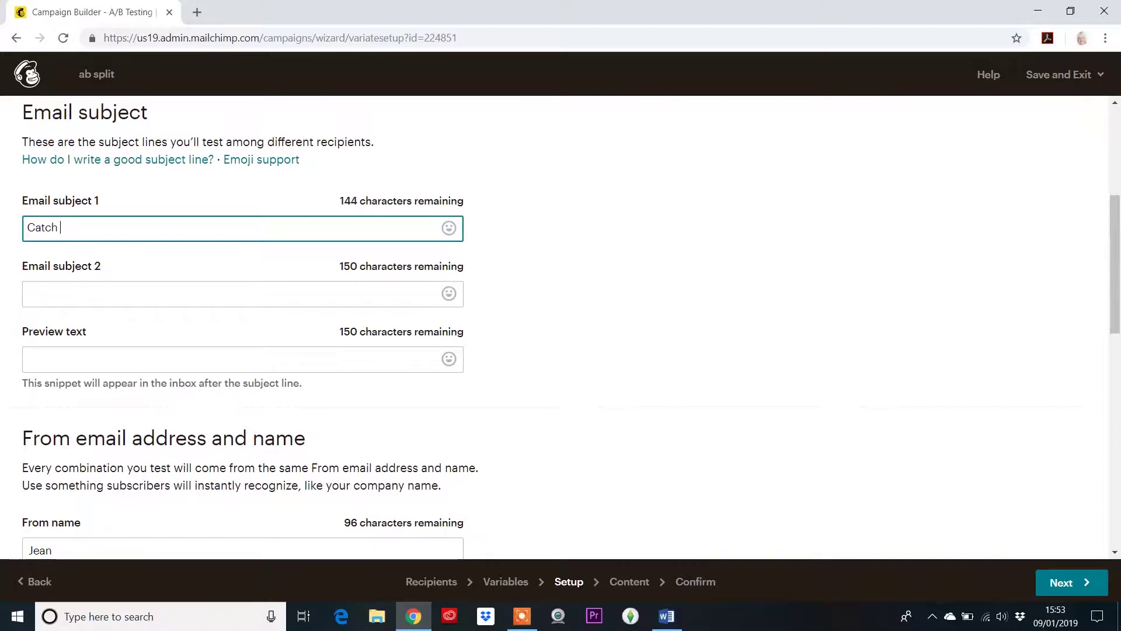
pyautogui.write('our 30%')
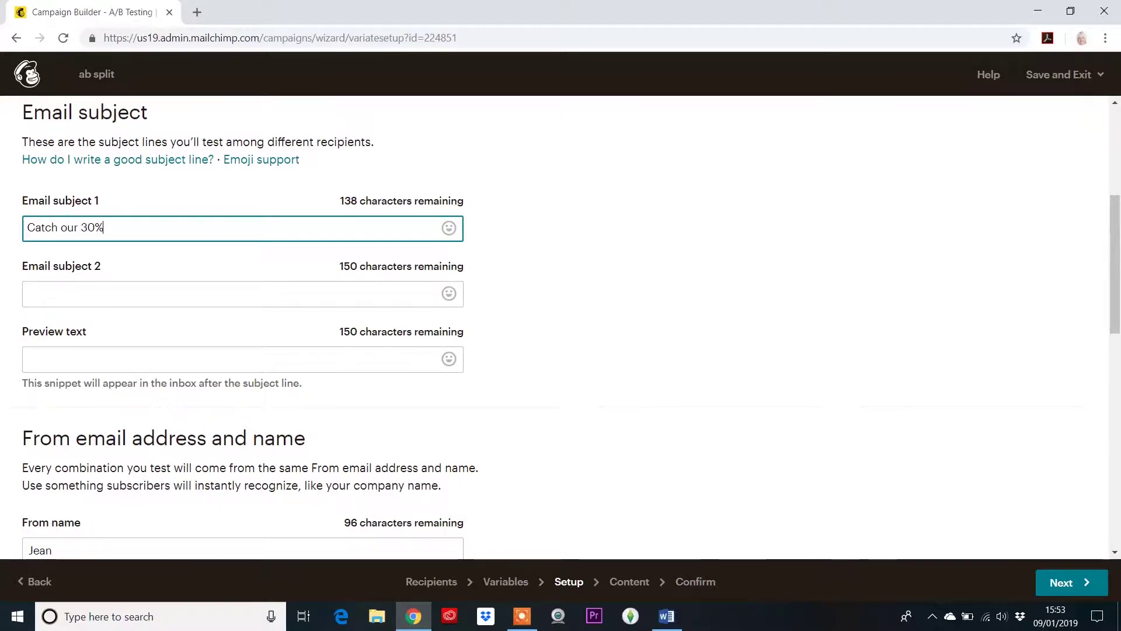
pyautogui.write('iscount on we')
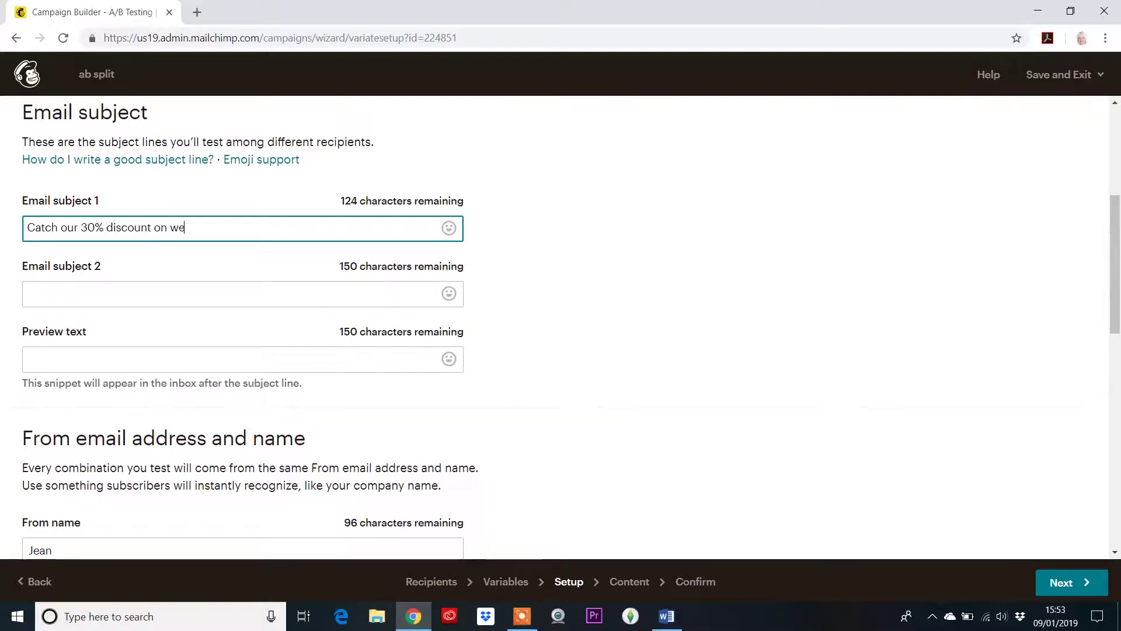
pyautogui.write('b development')
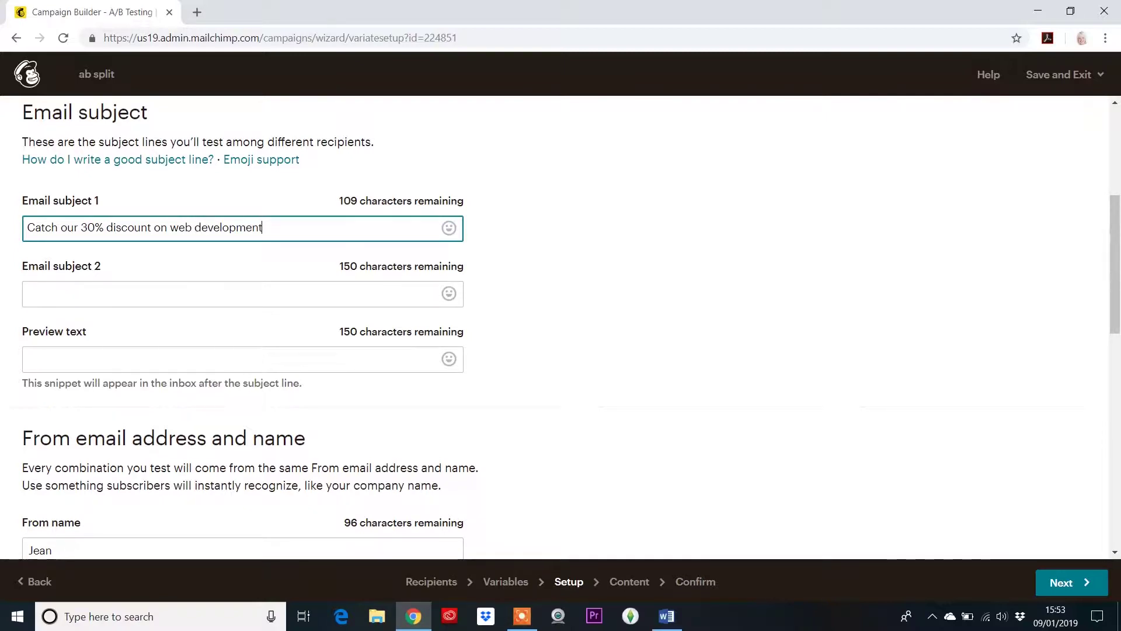
pyautogui.write(' before en')
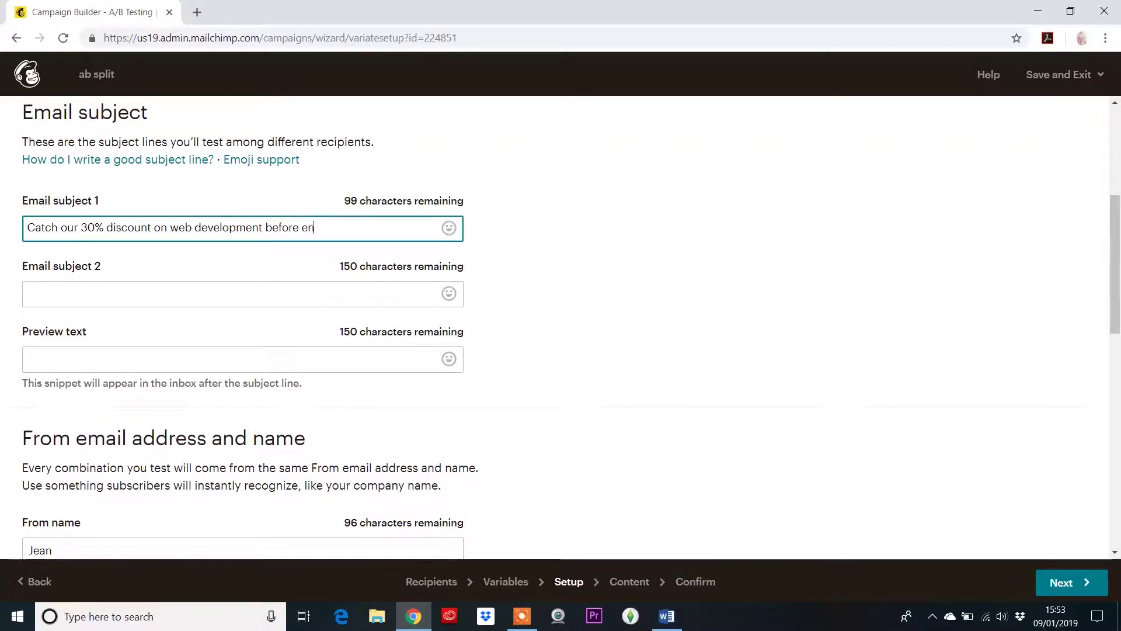
pyautogui.write('d of Jan')
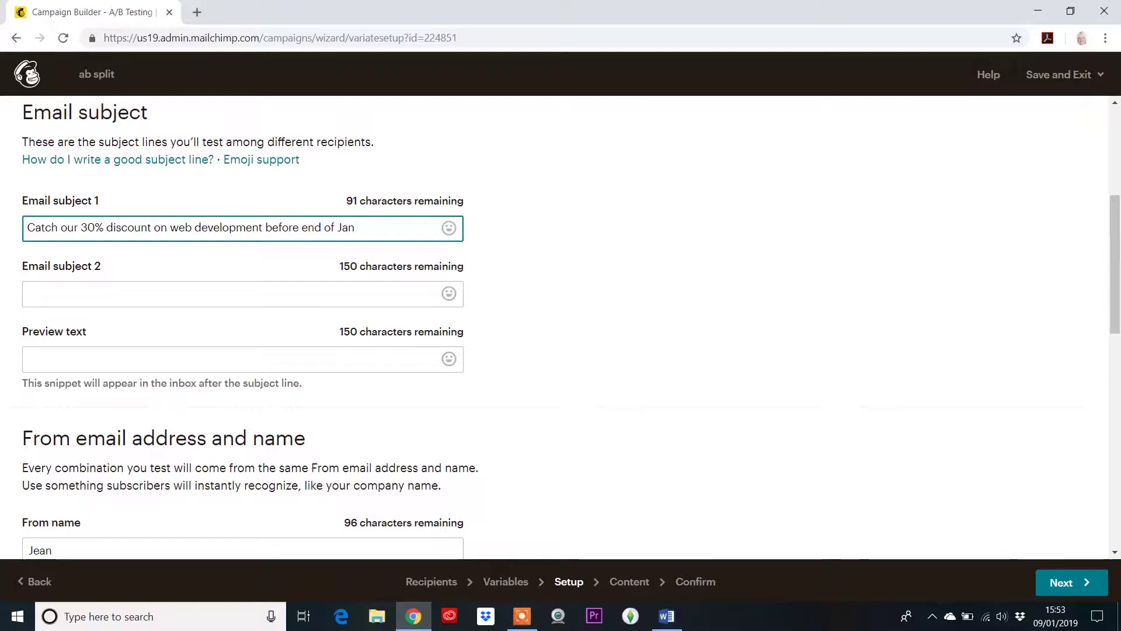
pyautogui.hotkey('ctrl', 'shift', 'Left')
pyautogui.hotkey('ctrl', 'shift', 'Left')
pyautogui.hotkey('ctrl', 'shift', 'Left')
pyautogui.hotkey('ctrl', 'shift', 'Left')
pyautogui.hotkey('ctrl', 'shift', 'Left')
pyautogui.hotkey('ctrl', 'shift', 'Left')
pyautogui.hotkey('ctrl', 'shift', 'Left')
pyautogui.hotkey('ctrl', 'shift', 'Left')
pyautogui.hotkey('ctrl', 'shift', 'Left')
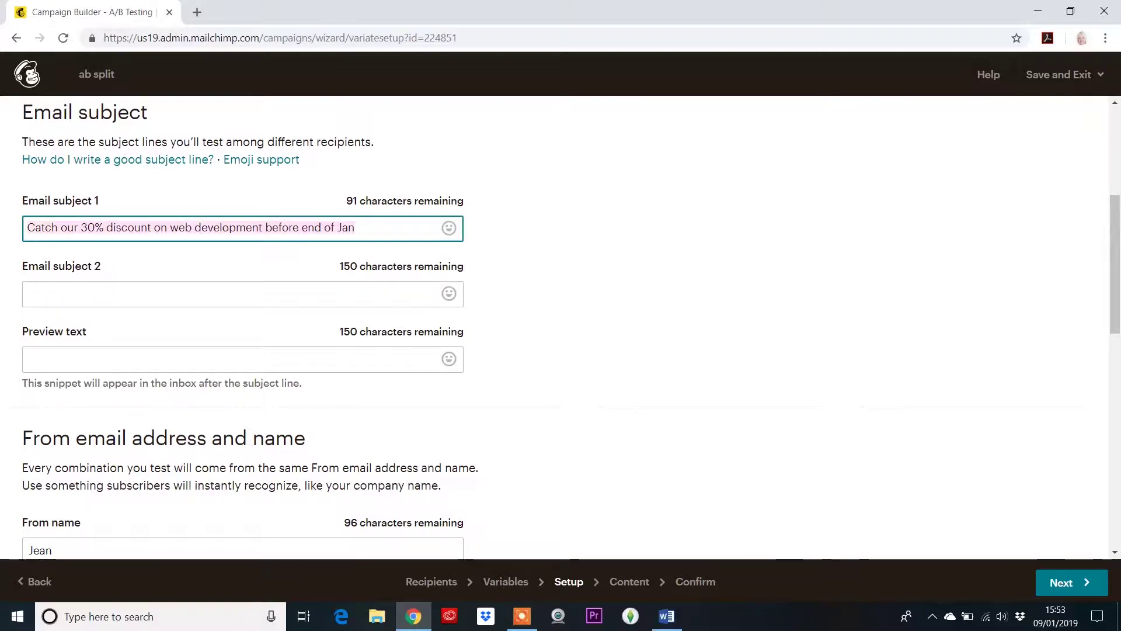
# - Paste the same text into subject 2, replacing 'discount' with 'offer'
pyautogui.click(36, 294)
pyautogui.write('Catch our 30% discount on web development before end of Jan')
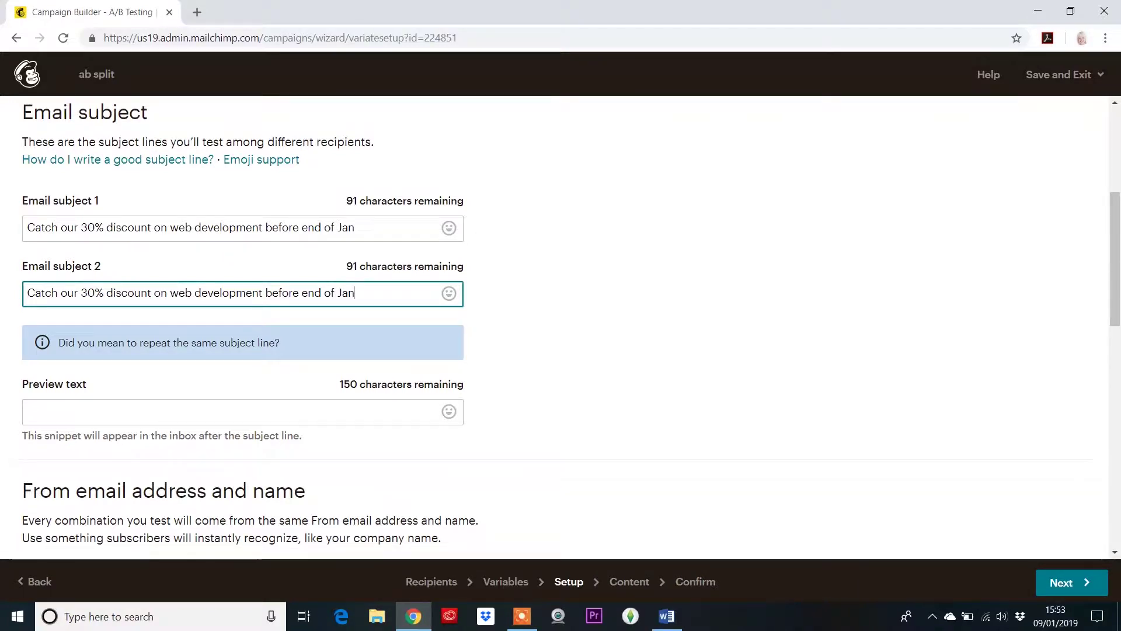
pyautogui.click(149, 292)
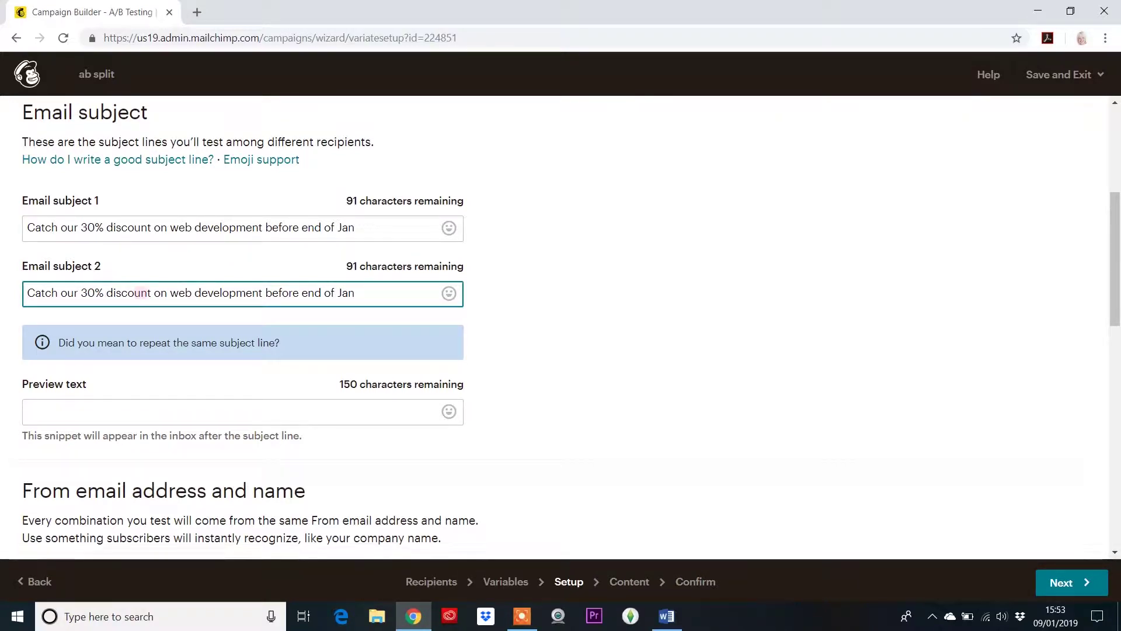
pyautogui.press('BackSpace')
pyautogui.press('BackSpace')
pyautogui.press('BackSpace')
pyautogui.press('BackSpace')
pyautogui.press('BackSpace')
pyautogui.press('BackSpace')
pyautogui.press('BackSpace')
pyautogui.press('BackSpace')
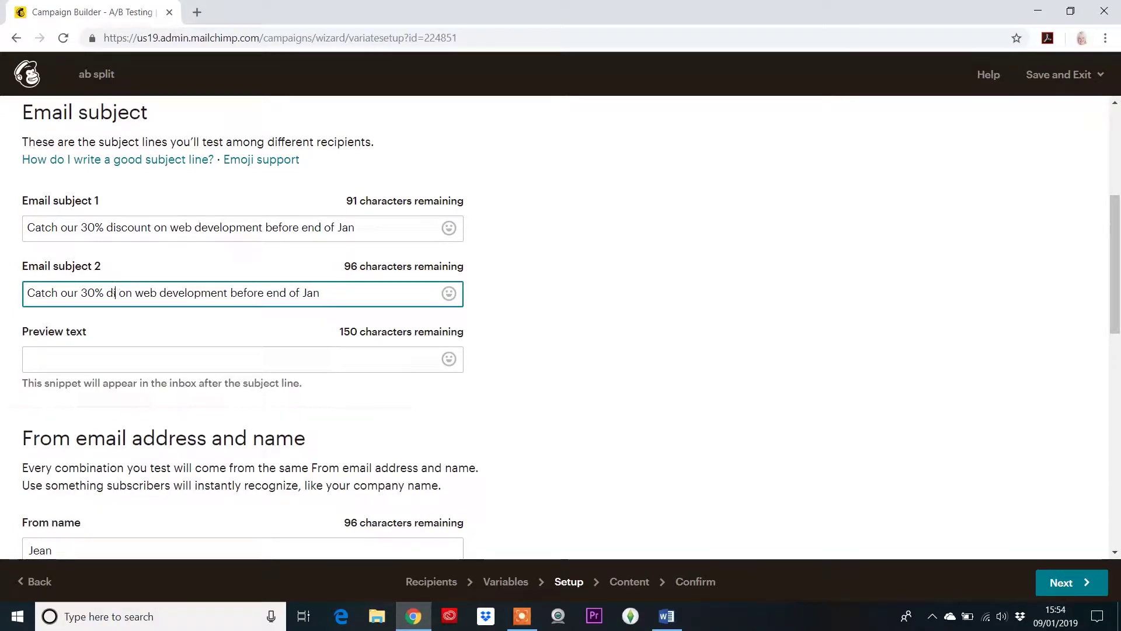
pyautogui.write('offer')
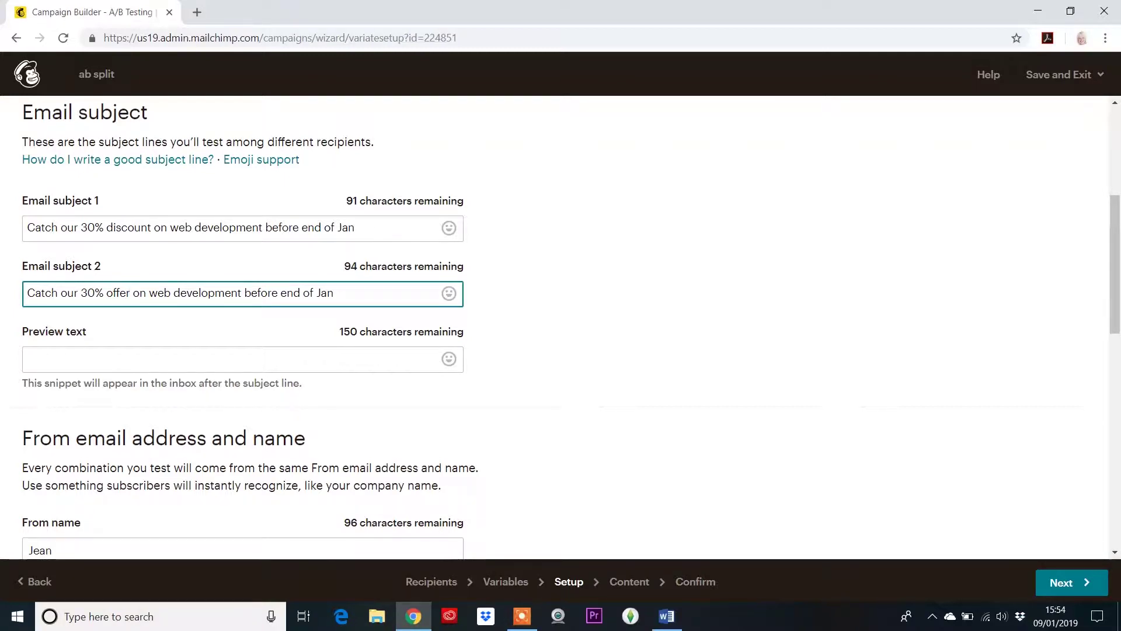
# - In subject 2, replace 'web' with 'discount'
pyautogui.click(27, 227)
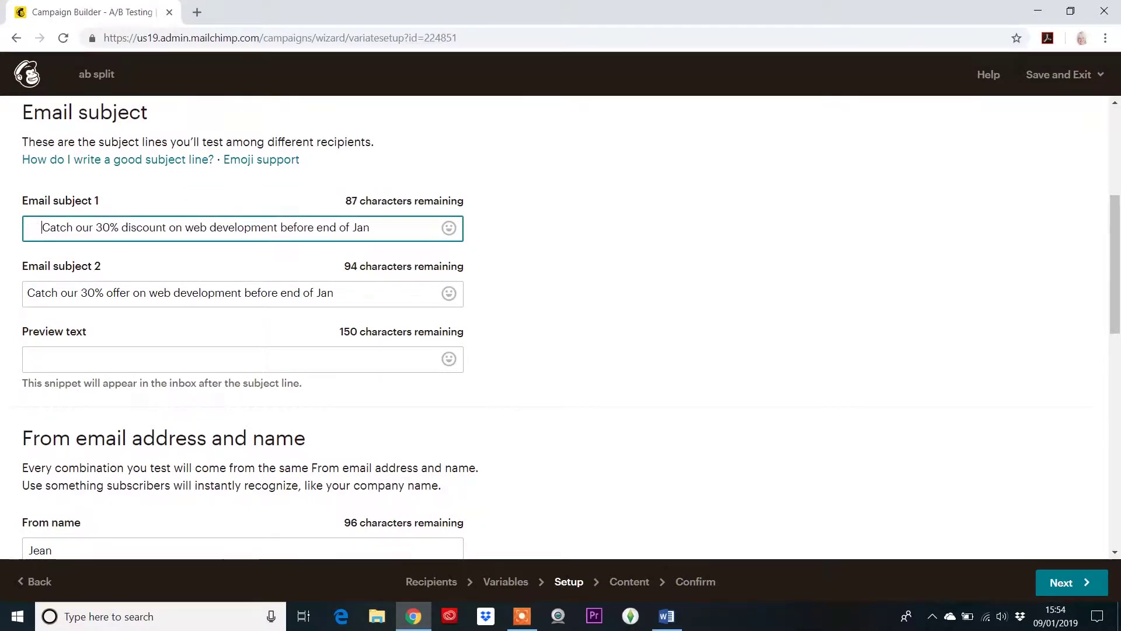
pyautogui.click(27, 293)
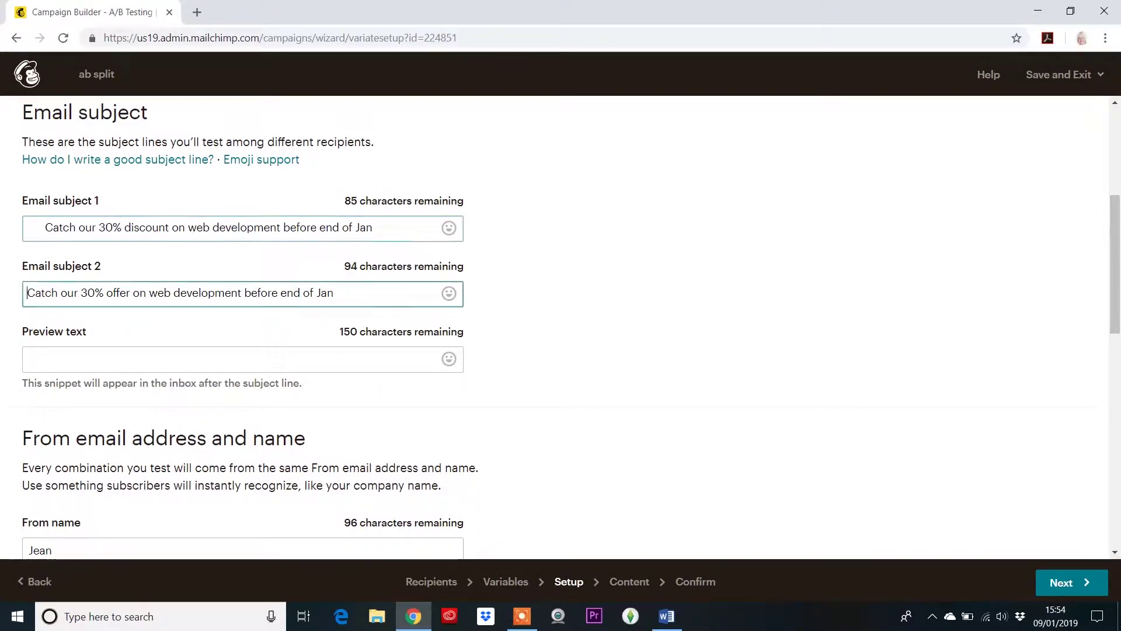
pyautogui.click(38, 228)
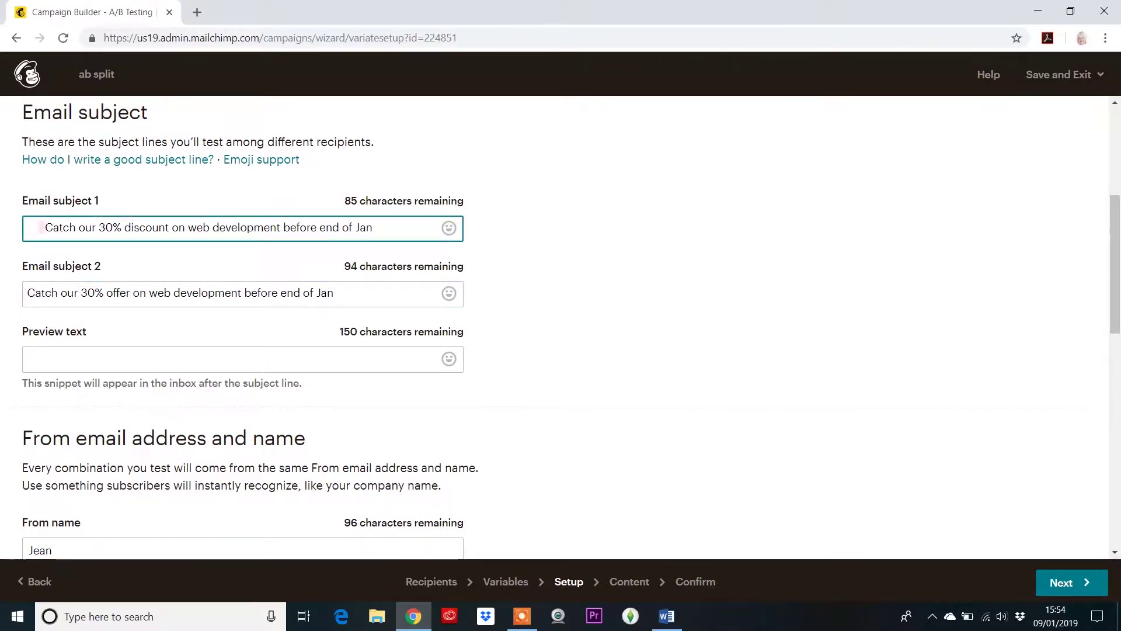
pyautogui.click(170, 293)
pyautogui.press('BackSpace')
pyautogui.press('BackSpace')
pyautogui.press('BackSpace')
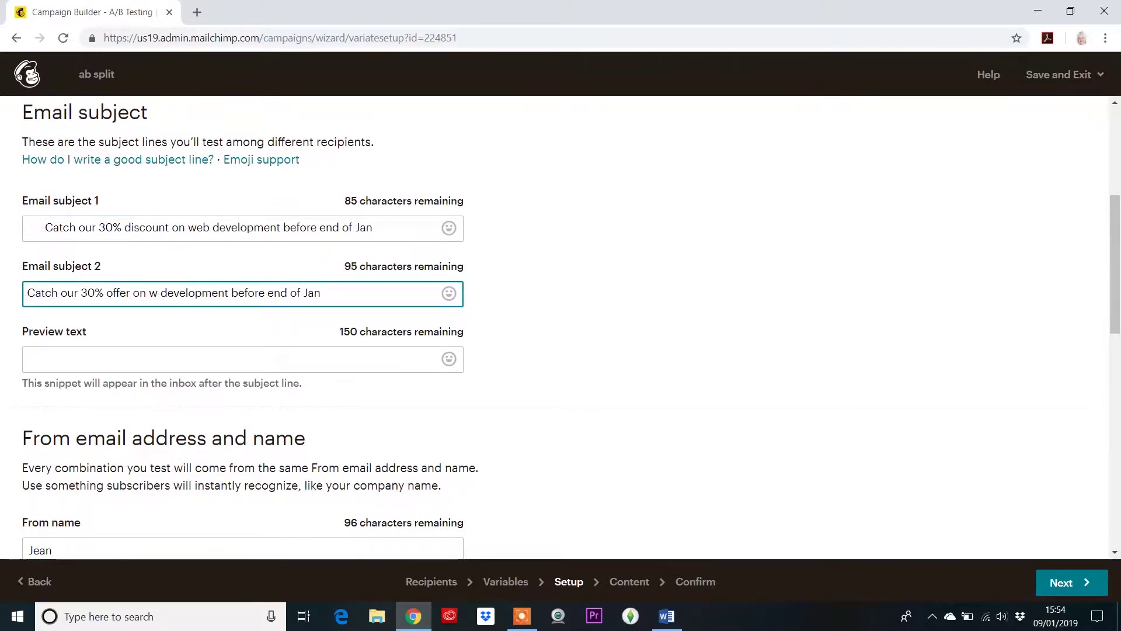
pyautogui.write('discount')
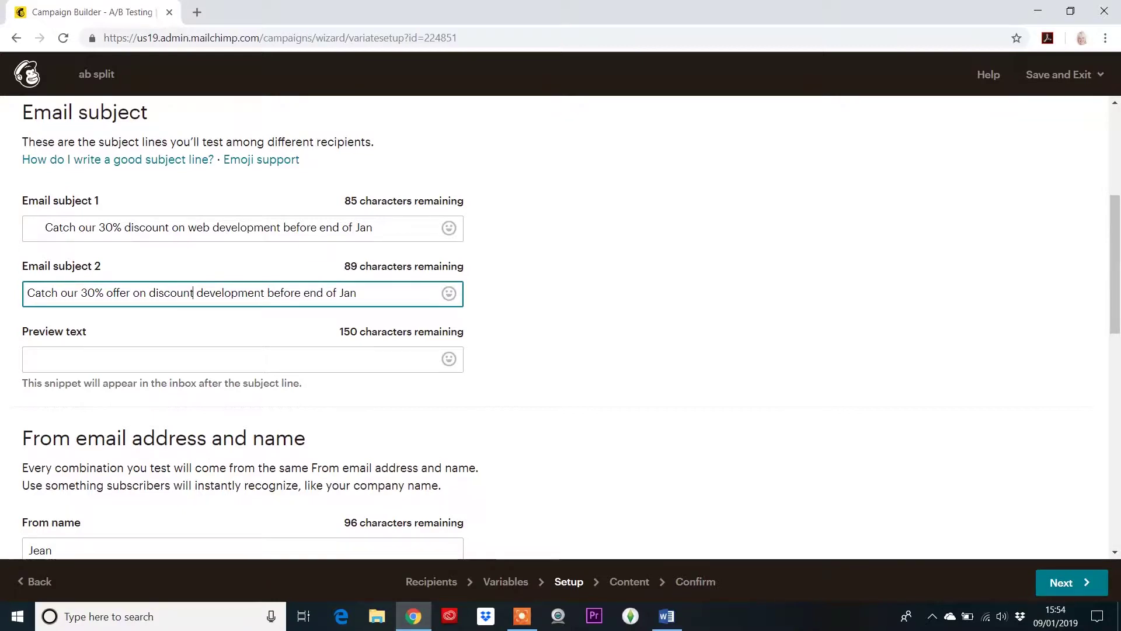
# - Remove subject 1's leading spaces and add a heart-eyes emoji at each end
pyautogui.click(421, 229)
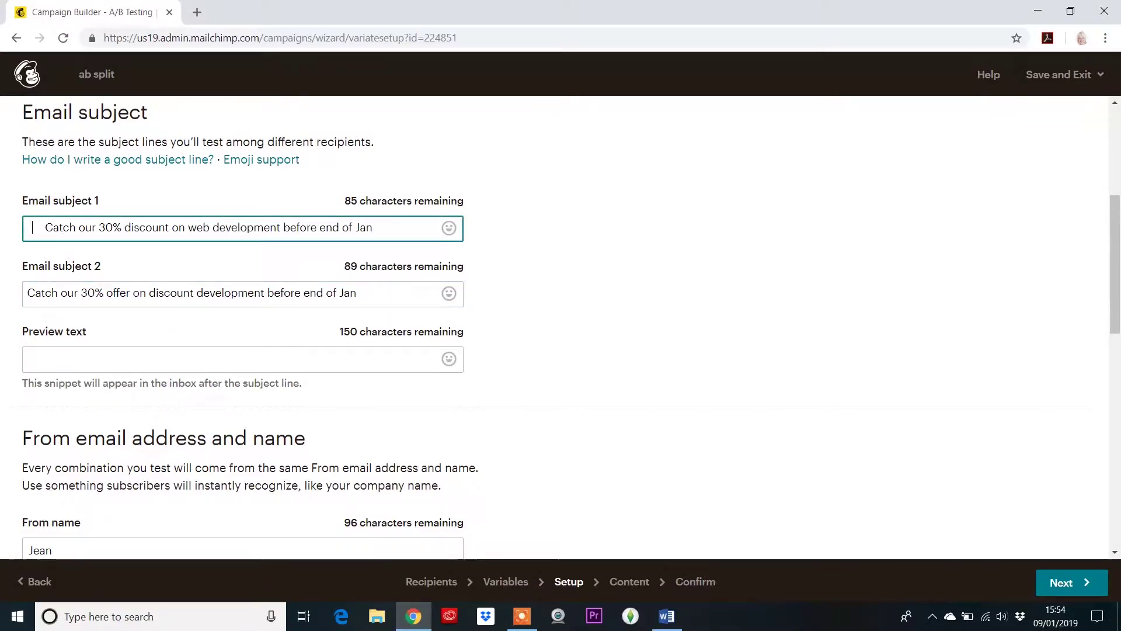
pyautogui.click(462, 296)
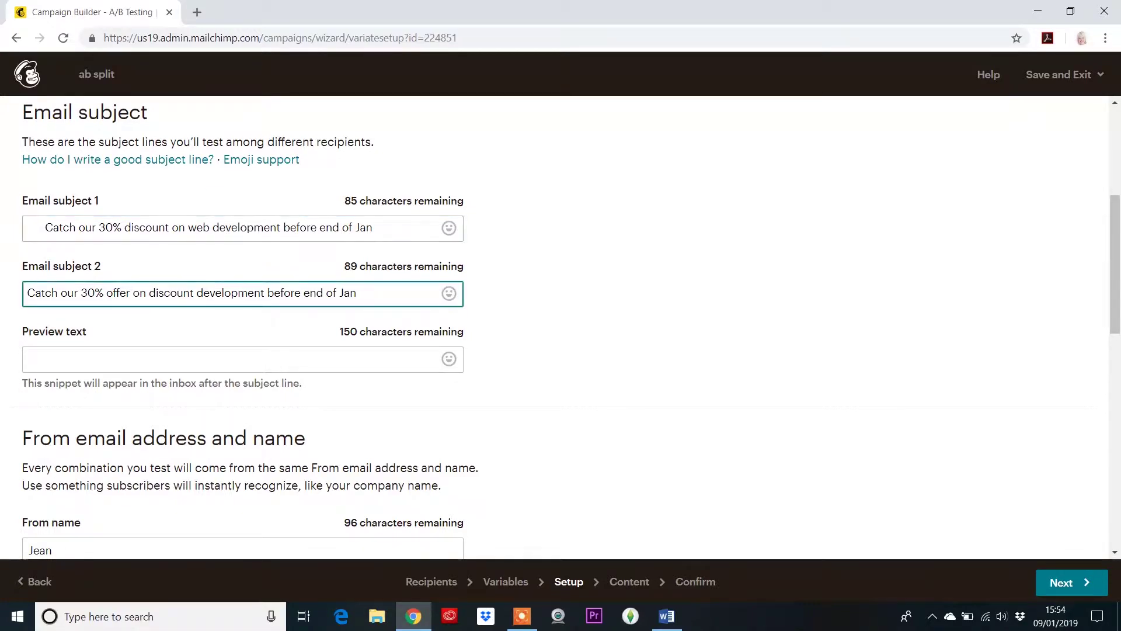
pyautogui.click(42, 227)
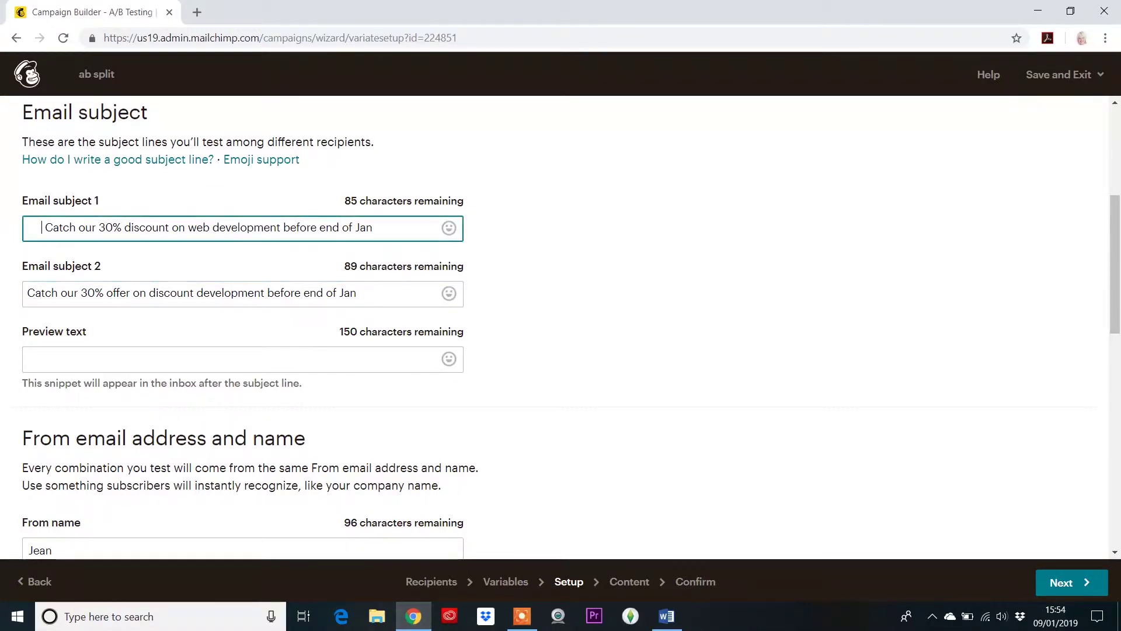
pyautogui.press('BackSpace')
pyautogui.press('BackSpace')
pyautogui.press('BackSpace')
pyautogui.press('BackSpace')
pyautogui.press('BackSpace')
pyautogui.press('BackSpace')
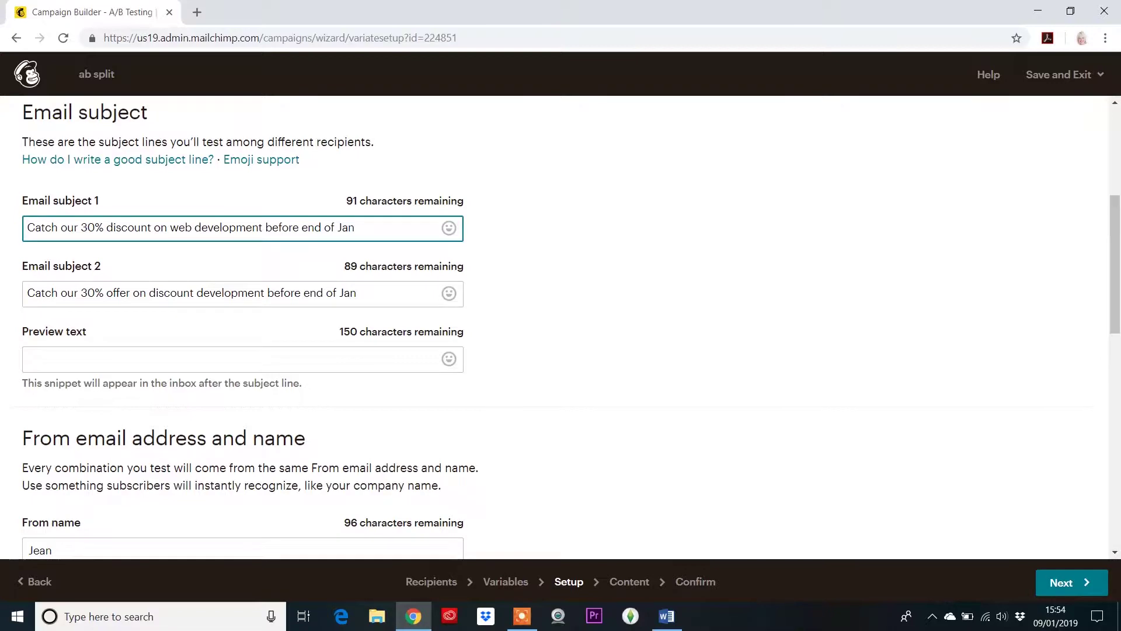
pyautogui.moveTo(356, 227); pyautogui.dragTo(27, 228)
pyautogui.hotkey('ctrl', 'c')
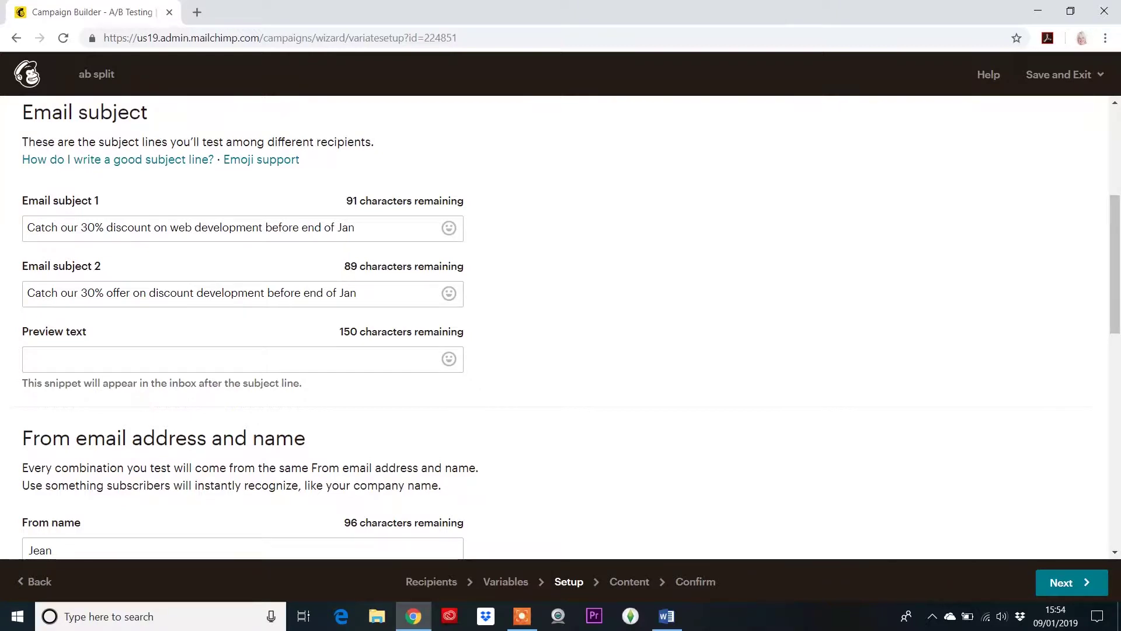
pyautogui.click(449, 228)
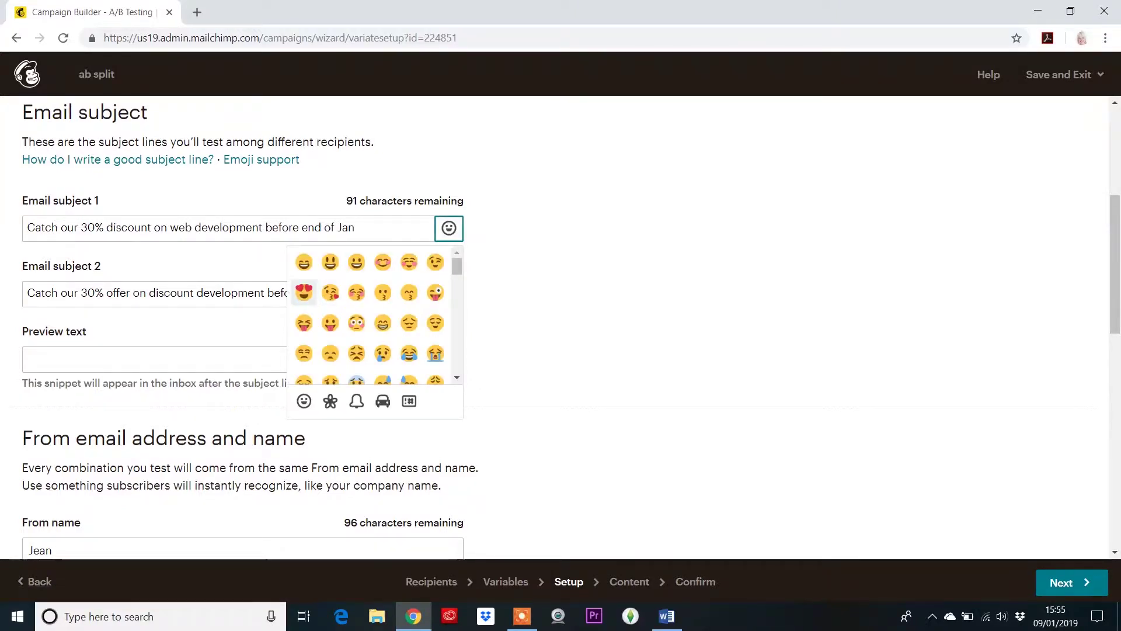
pyautogui.click(304, 292)
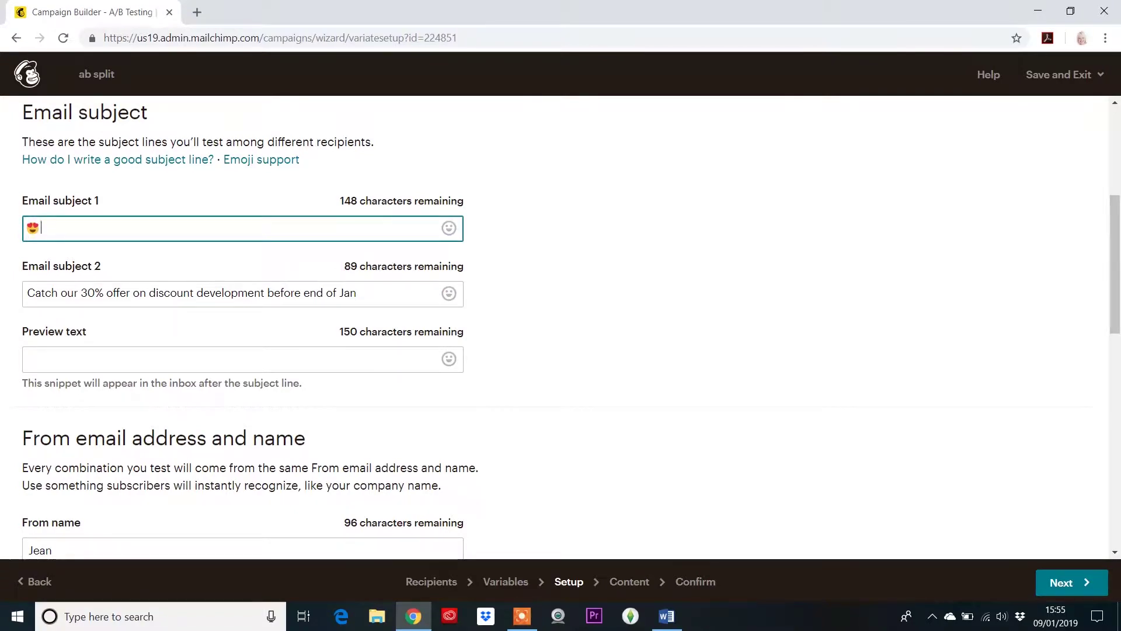
pyautogui.hotkey('ctrl', 'v')
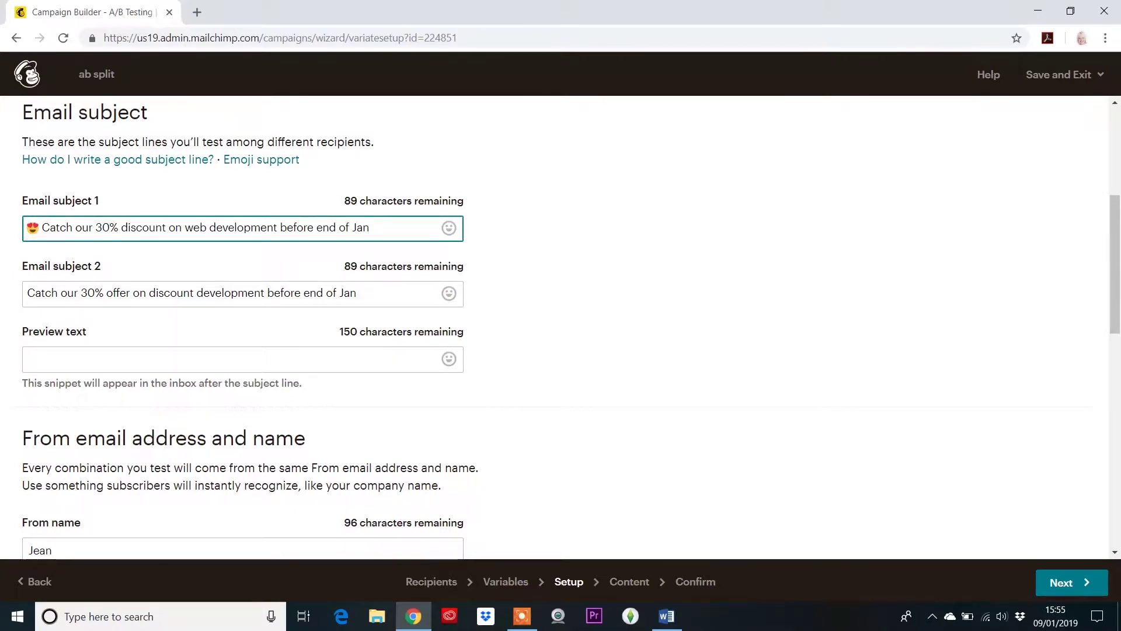
pyautogui.click(448, 227)
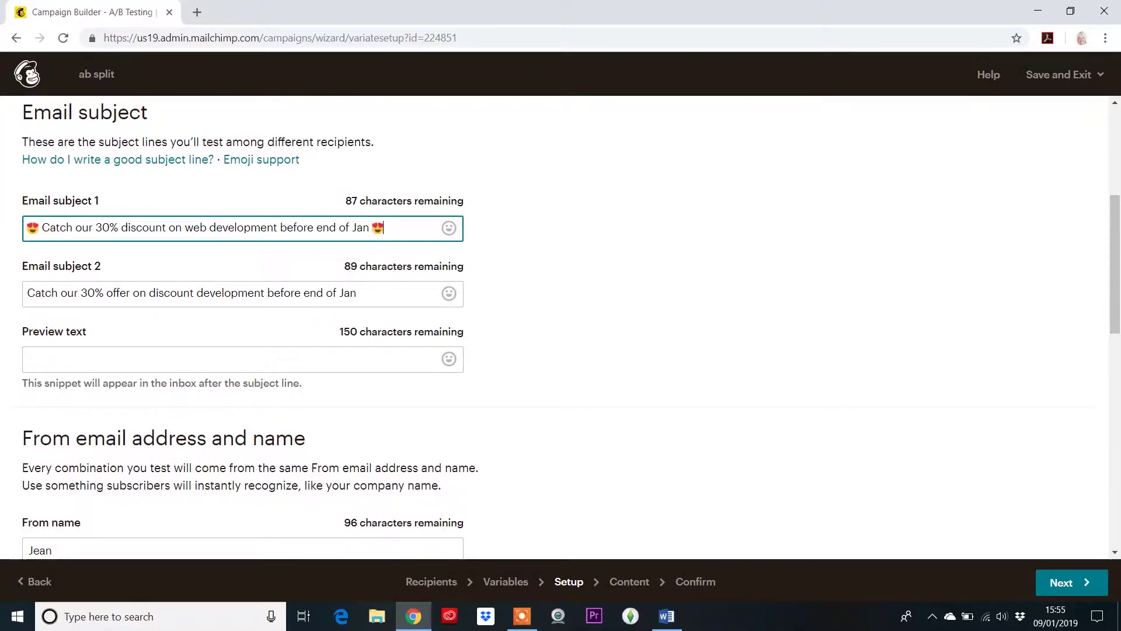
pyautogui.hotkey('ctrl', 'shift', 'Left')
pyautogui.hotkey('ctrl', 'shift', 'Left')
pyautogui.hotkey('ctrl', 'shift', 'Left')
pyautogui.hotkey('ctrl', 'shift', 'Left')
pyautogui.hotkey('ctrl', 'shift', 'Left')
pyautogui.hotkey('ctrl', 'shift', 'Left')
pyautogui.hotkey('ctrl', 'shift', 'Left')
pyautogui.hotkey('ctrl', 'shift', 'Left')
pyautogui.hotkey('ctrl', 'shift', 'Left')
pyautogui.hotkey('ctrl', 'shift', 'Left')
pyautogui.hotkey('ctrl', 'shift', 'Left')
pyautogui.hotkey('ctrl', 'shift', 'Left')
pyautogui.hotkey('ctrl', 'shift', 'Left')
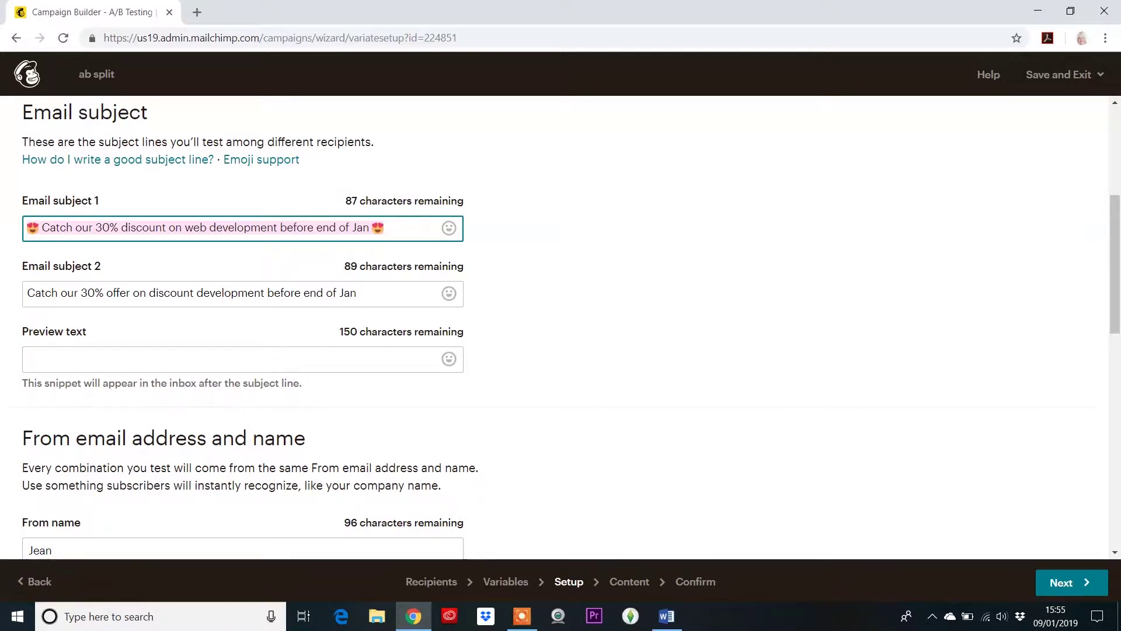
# - Replace subject 1 with 'Limited places available on our June 10th Marketing Event'
pyautogui.press('BackSpace')
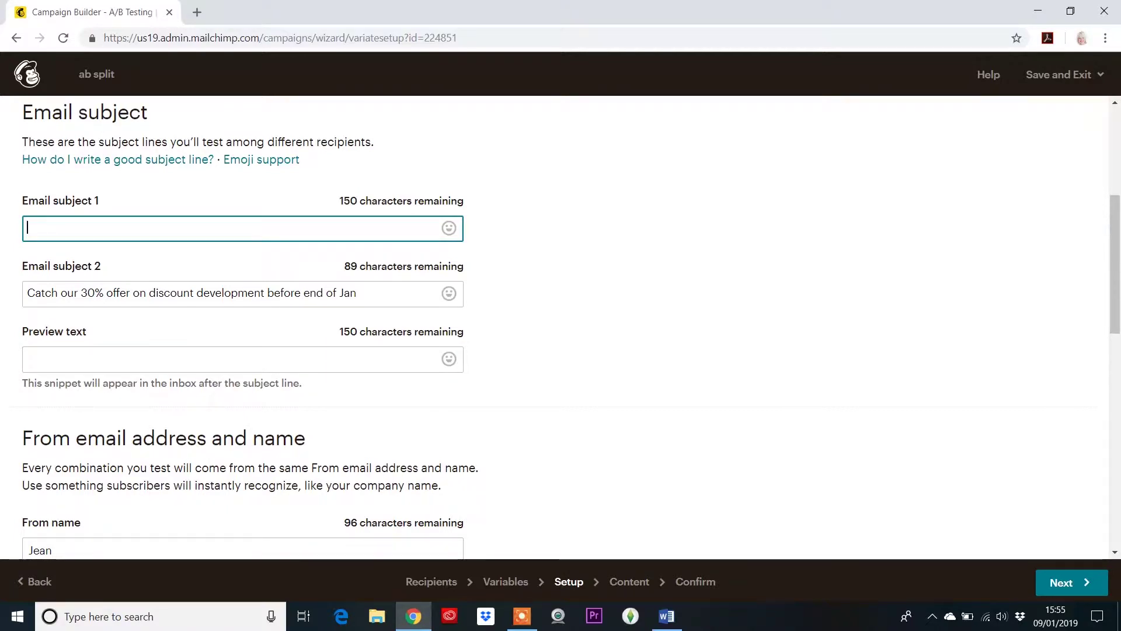
pyautogui.write('Limited')
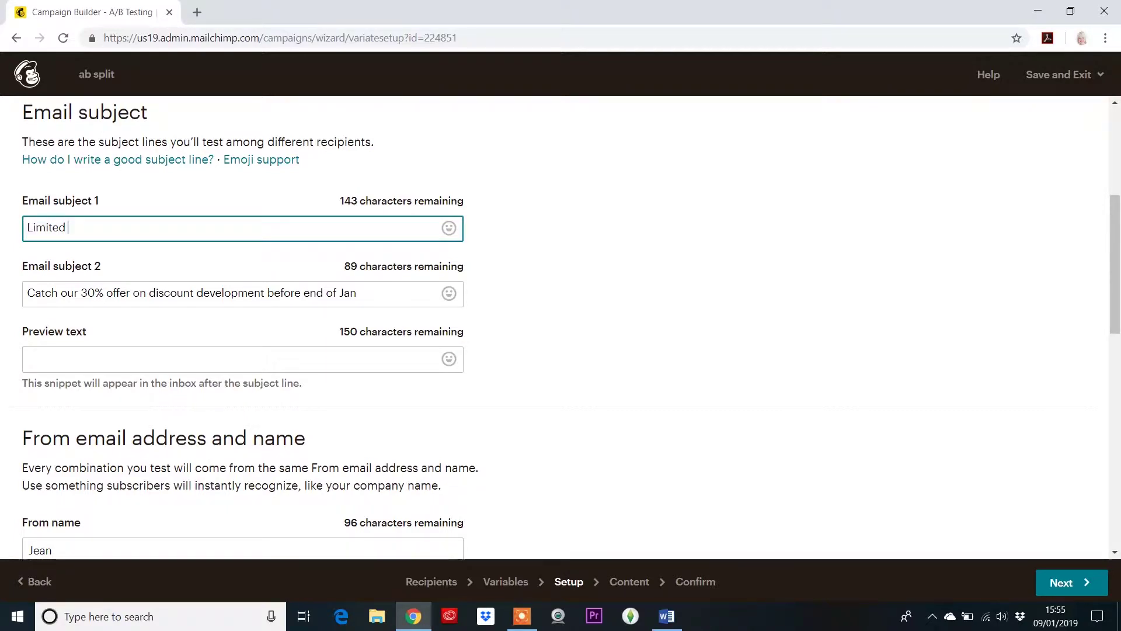
pyautogui.write(' places available')
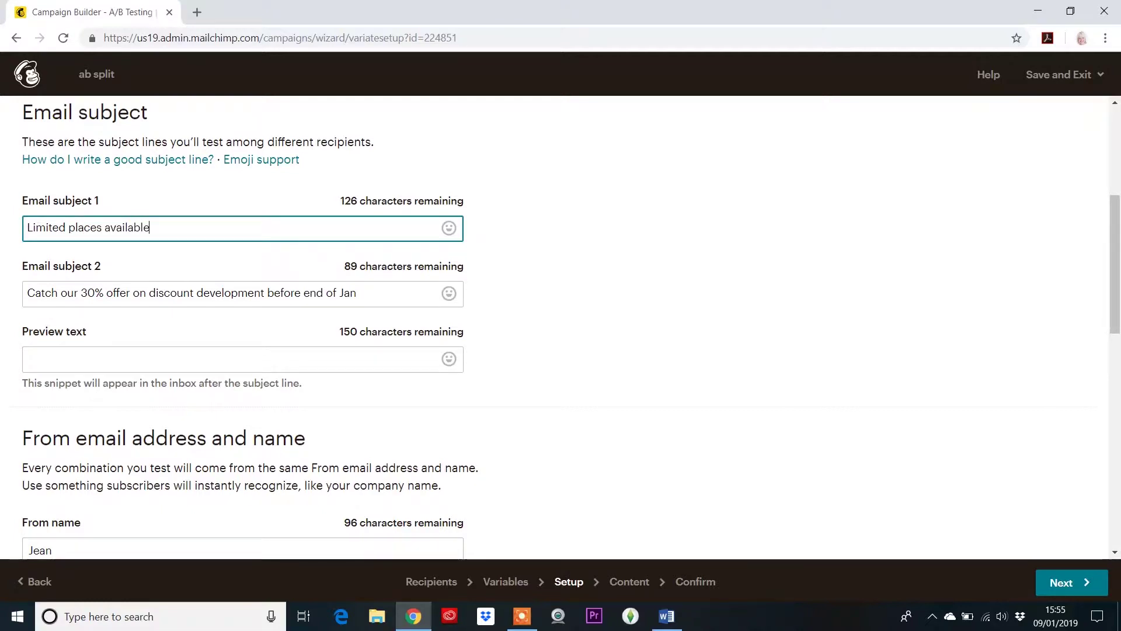
pyautogui.write(' on our ')
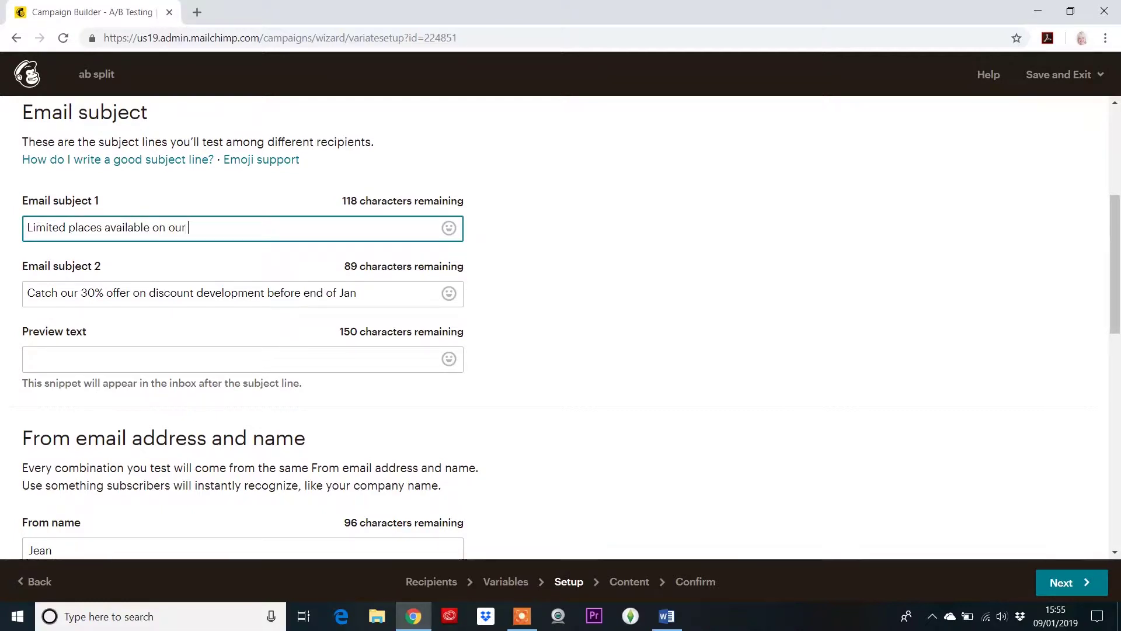
pyautogui.write('June 10th Ma')
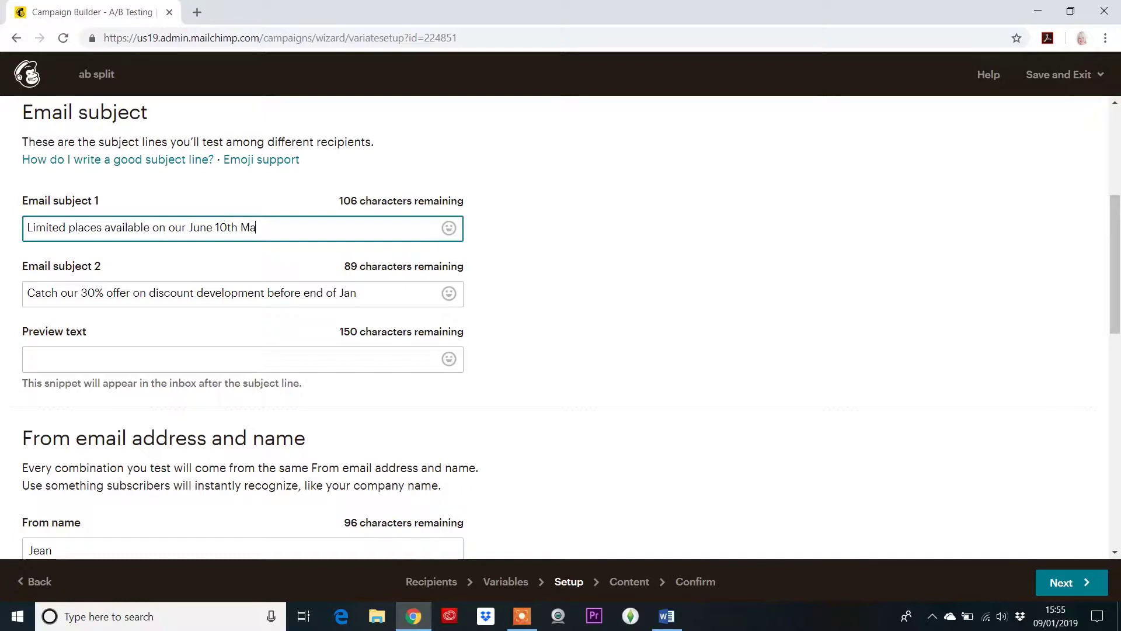
pyautogui.write('rketing Event')
pyautogui.hotkey('ctrl', 'shift', 'Left')
pyautogui.hotkey('ctrl', 'shift', 'Left')
pyautogui.hotkey('ctrl', 'shift', 'Left')
pyautogui.hotkey('ctrl', 'shift', 'Left')
pyautogui.hotkey('ctrl', 'shift', 'Left')
pyautogui.hotkey('ctrl', 'shift', 'Left')
pyautogui.hotkey('ctrl', 'shift', 'Left')
pyautogui.hotkey('ctrl', 'shift', 'Left')
pyautogui.hotkey('ctrl', 'shift', 'Left')
pyautogui.hotkey('ctrl', 'c')
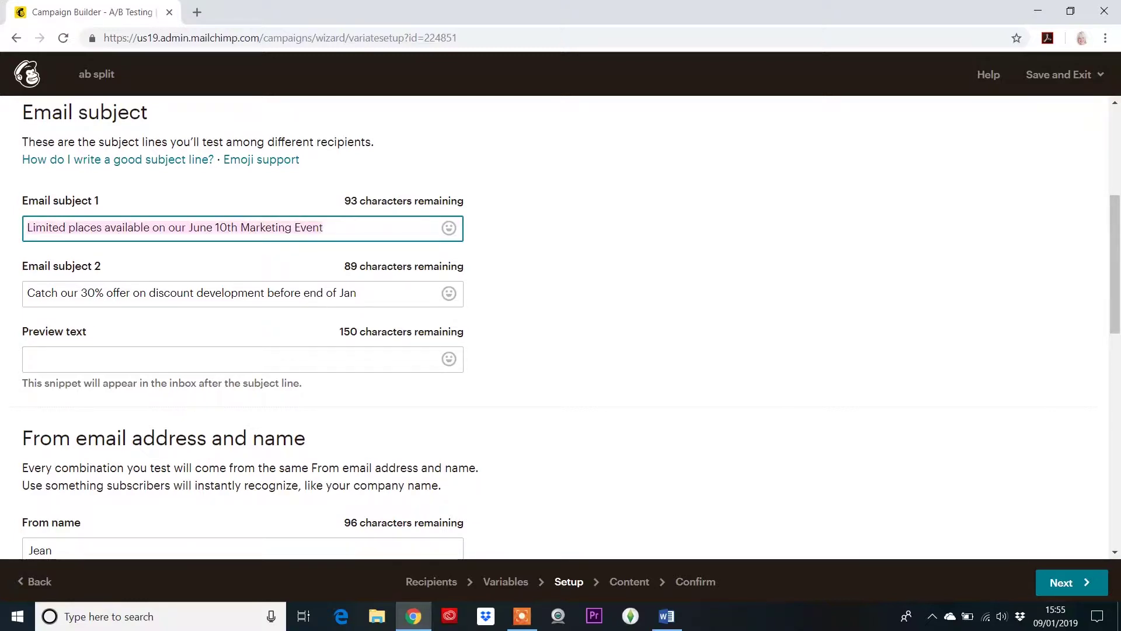
# - Change subject 2 to 'Your Exclusive Invitation to our June 10th Marketing Event'
pyautogui.press('Tab')
pyautogui.hotkey('ctrl', 'shift', 'Left')
pyautogui.hotkey('ctrl', 'shift', 'Left')
pyautogui.hotkey('ctrl', 'shift', 'Left')
pyautogui.hotkey('ctrl', 'shift', 'Left')
pyautogui.hotkey('ctrl', 'shift', 'Left')
pyautogui.hotkey('ctrl', 'shift', 'Left')
pyautogui.hotkey('ctrl', 'shift', 'Left')
pyautogui.hotkey('ctrl', 'shift', 'Left')
pyautogui.hotkey('ctrl', 'shift', 'Left')
pyautogui.hotkey('ctrl', 'shift', 'Left')
pyautogui.hotkey('ctrl', 'shift', 'Left')
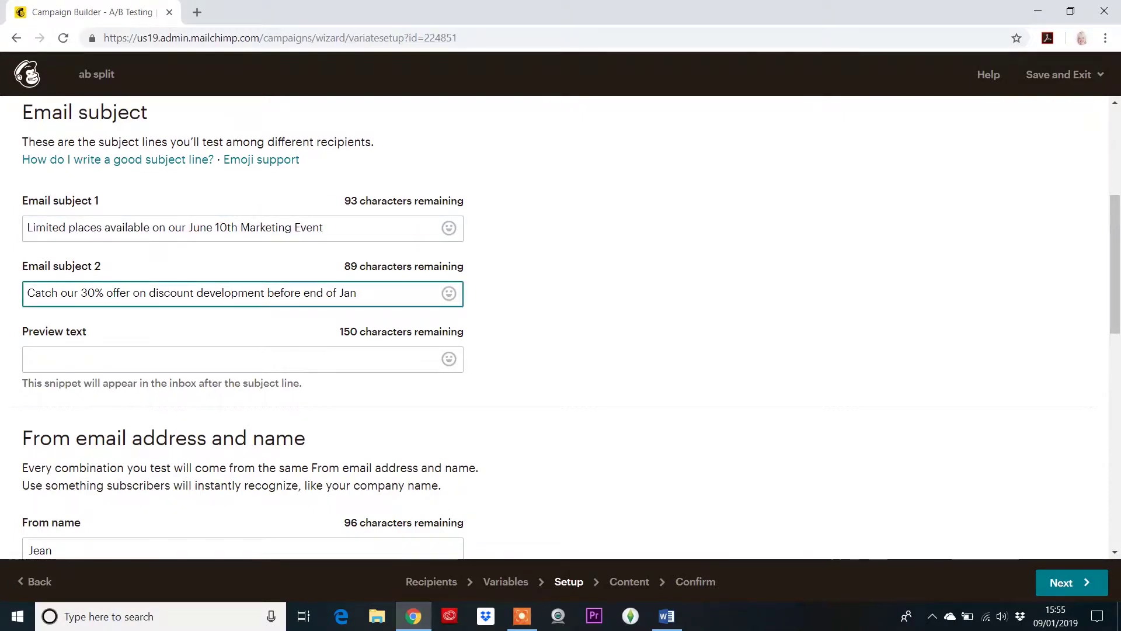
pyautogui.hotkey('alt', 'Tab')
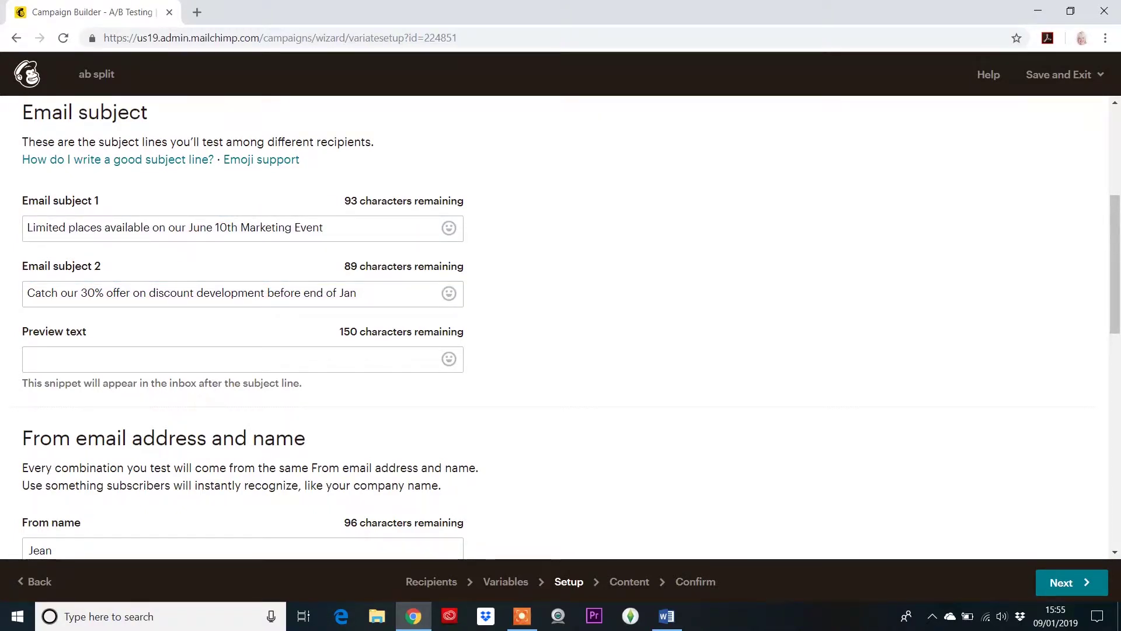
pyautogui.hotkey('alt', 'Tab')
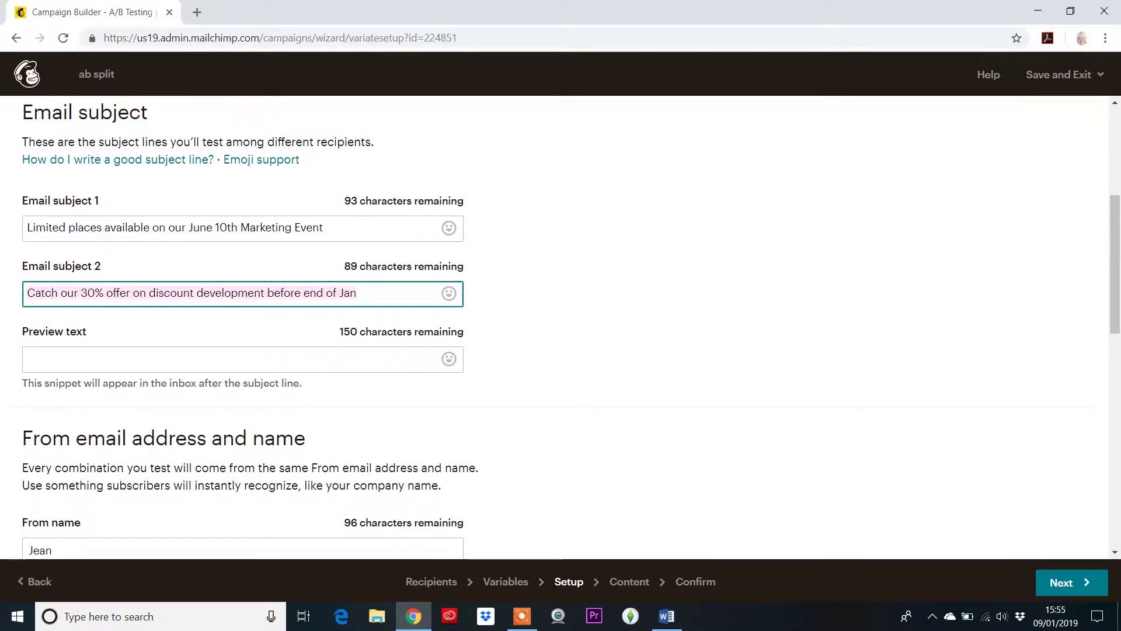
pyautogui.hotkey('ctrl', 'v')
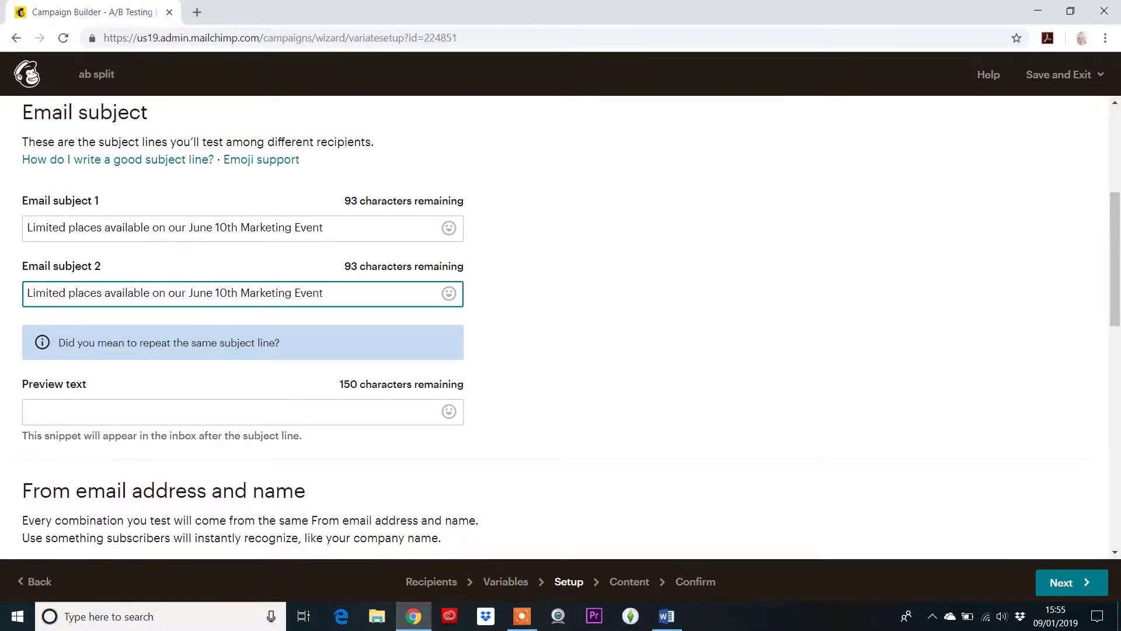
pyautogui.press('BackSpace')
pyautogui.press('BackSpace')
pyautogui.press('BackSpace')
pyautogui.press('BackSpace')
pyautogui.press('BackSpace')
pyautogui.press('BackSpace')
pyautogui.press('BackSpace')
pyautogui.press('BackSpace')
pyautogui.press('BackSpace')
pyautogui.press('BackSpace')
pyautogui.press('BackSpace')
pyautogui.press('BackSpace')
pyautogui.press('BackSpace')
pyautogui.press('BackSpace')
pyautogui.press('BackSpace')
pyautogui.press('BackSpace')
pyautogui.press('BackSpace')
pyautogui.press('BackSpace')
pyautogui.press('BackSpace')
pyautogui.press('BackSpace')
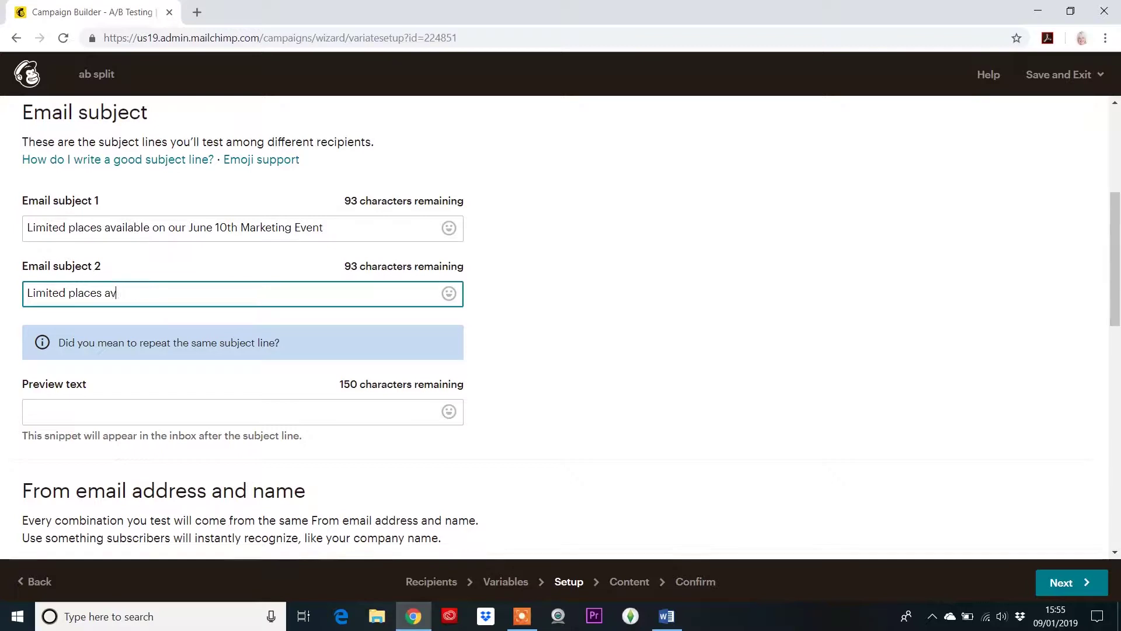
pyautogui.press('BackSpace')
pyautogui.press('BackSpace')
pyautogui.press('BackSpace')
pyautogui.press('BackSpace')
pyautogui.press('BackSpace')
pyautogui.press('BackSpace')
pyautogui.press('BackSpace')
pyautogui.press('BackSpace')
pyautogui.press('BackSpace')
pyautogui.press('BackSpace')
pyautogui.press('BackSpace')
pyautogui.press('BackSpace')
pyautogui.press('BackSpace')
pyautogui.press('BackSpace')
pyautogui.press('BackSpace')
pyautogui.press('BackSpace')
pyautogui.press('BackSpace')
pyautogui.write('Your ')
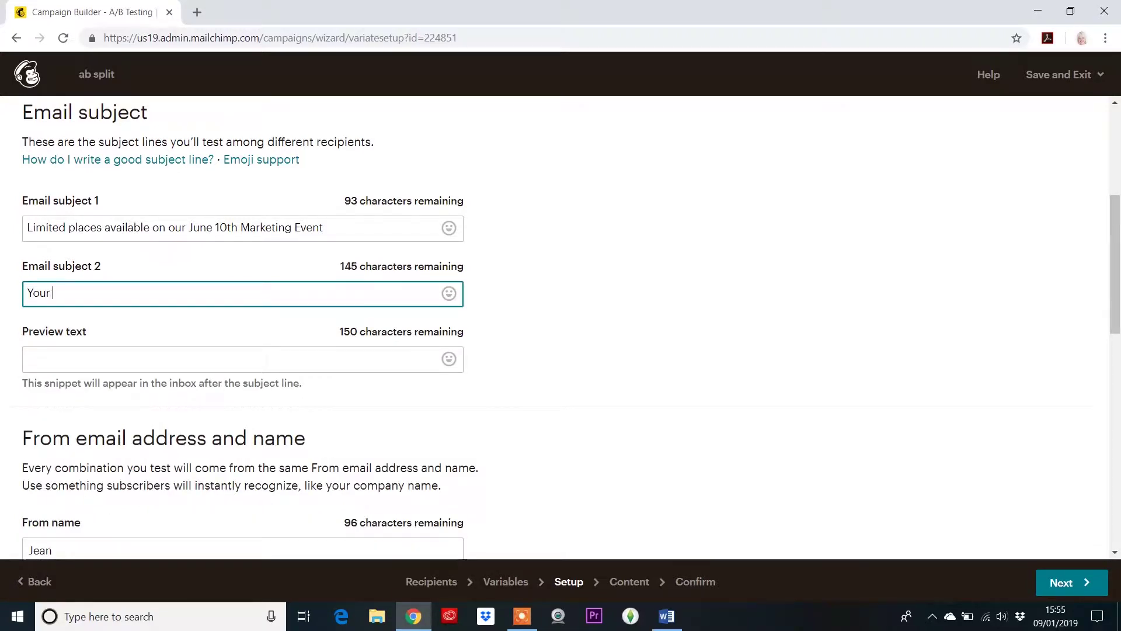
pyautogui.write('Exclusive INvitati')
pyautogui.press('BackSpace')
pyautogui.press('BackSpace')
pyautogui.press('BackSpace')
pyautogui.press('BackSpace')
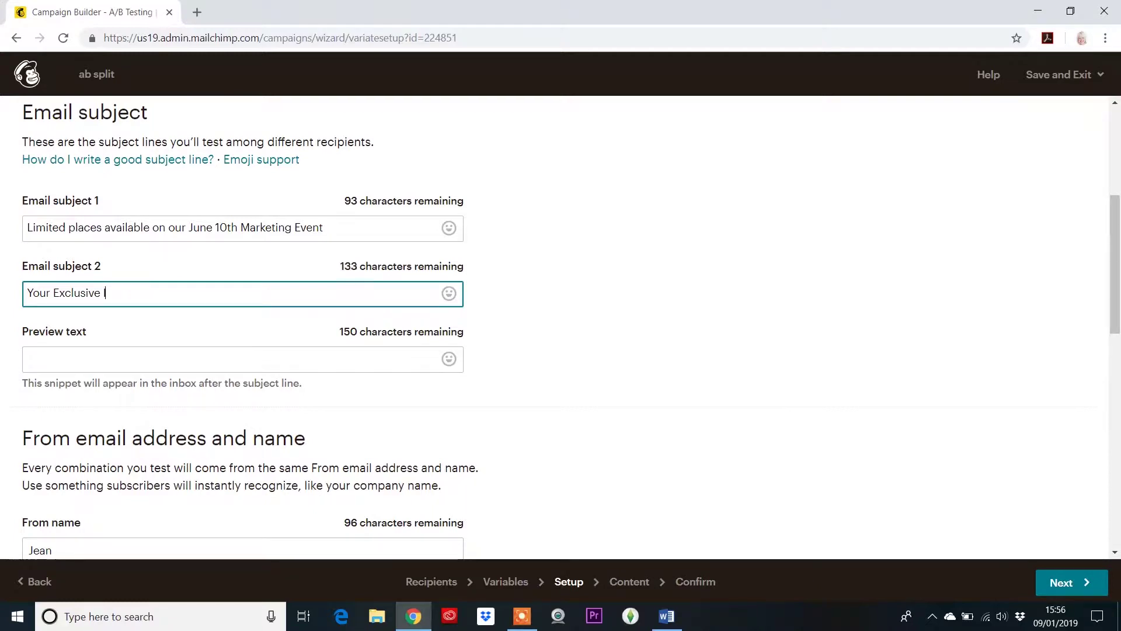
pyautogui.write('nvitation to')
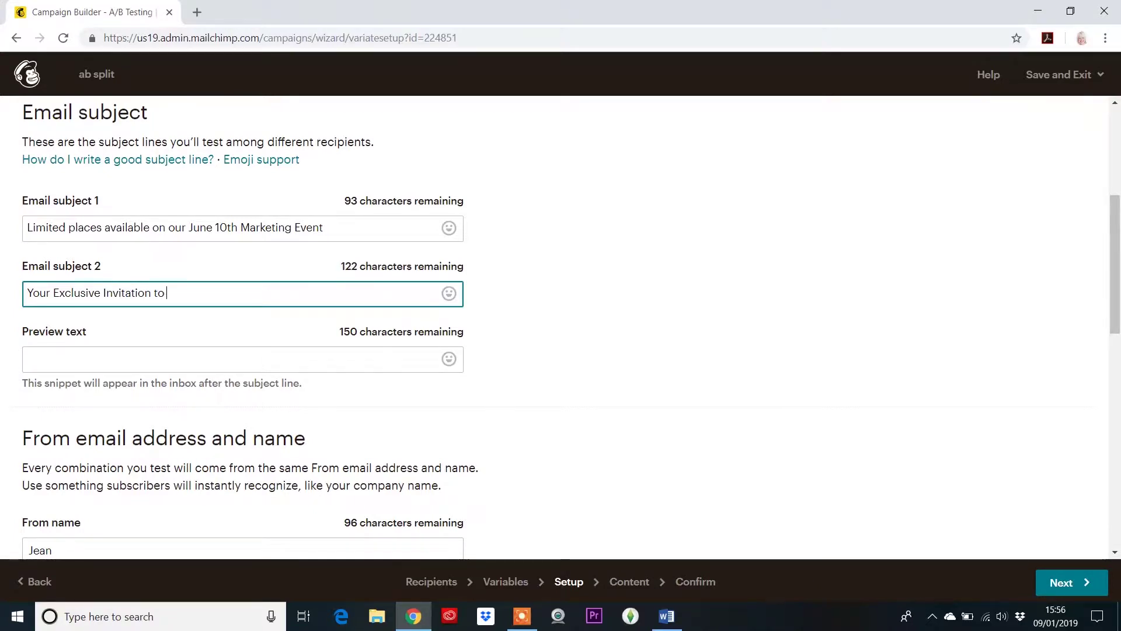
pyautogui.write(' our JUne 10t')
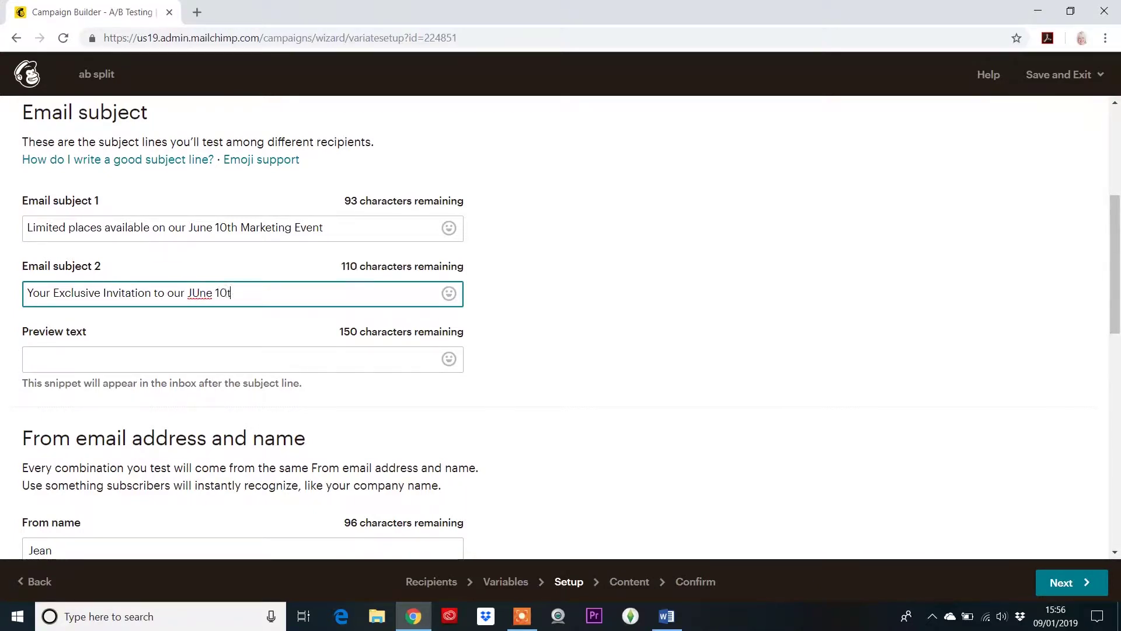
pyautogui.write('h')
pyautogui.press('BackSpace')
pyautogui.press('BackSpace')
pyautogui.press('BackSpace')
pyautogui.press('BackSpace')
pyautogui.press('BackSpace')
pyautogui.press('BackSpace')
pyautogui.press('BackSpace')
pyautogui.press('BackSpace')
pyautogui.write('une 10th Marke')
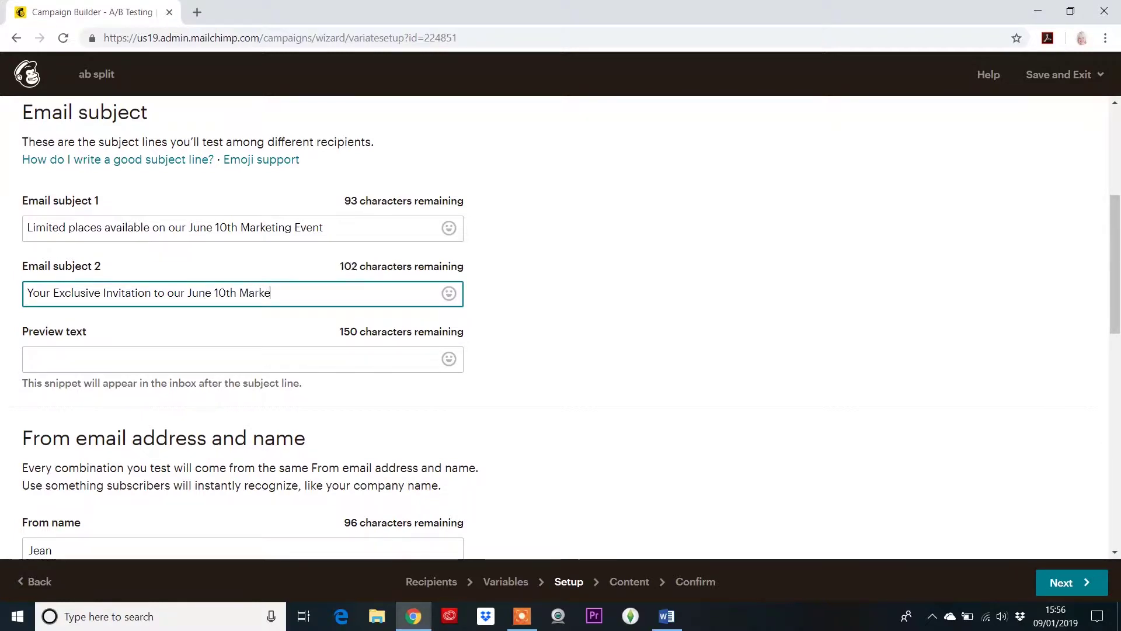
pyautogui.write('ting Event')
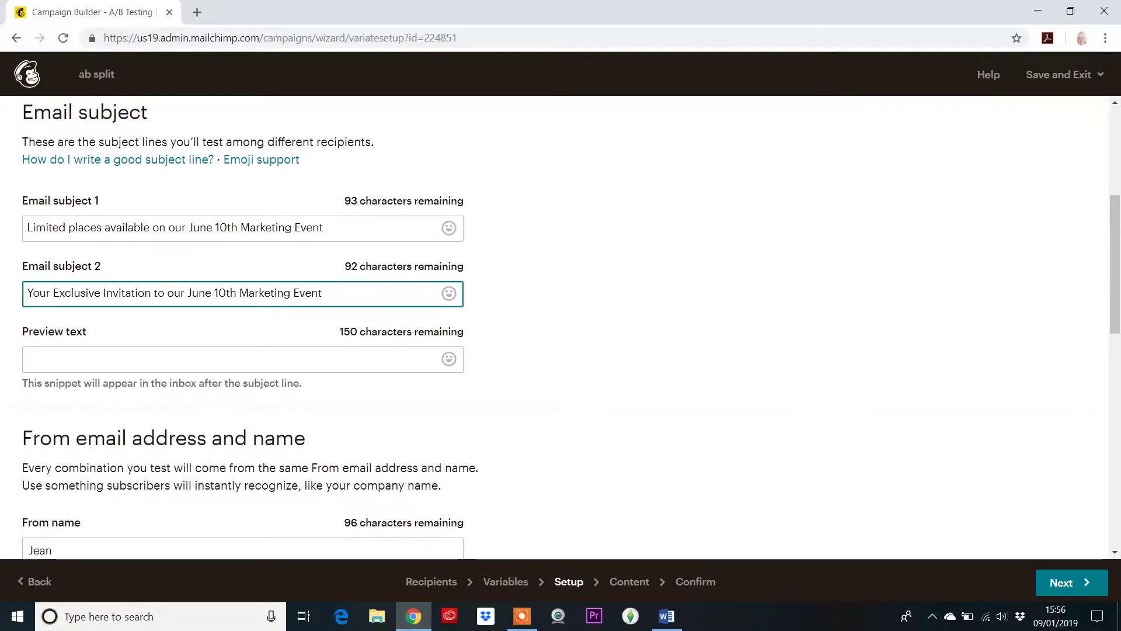
pyautogui.click(175, 228)
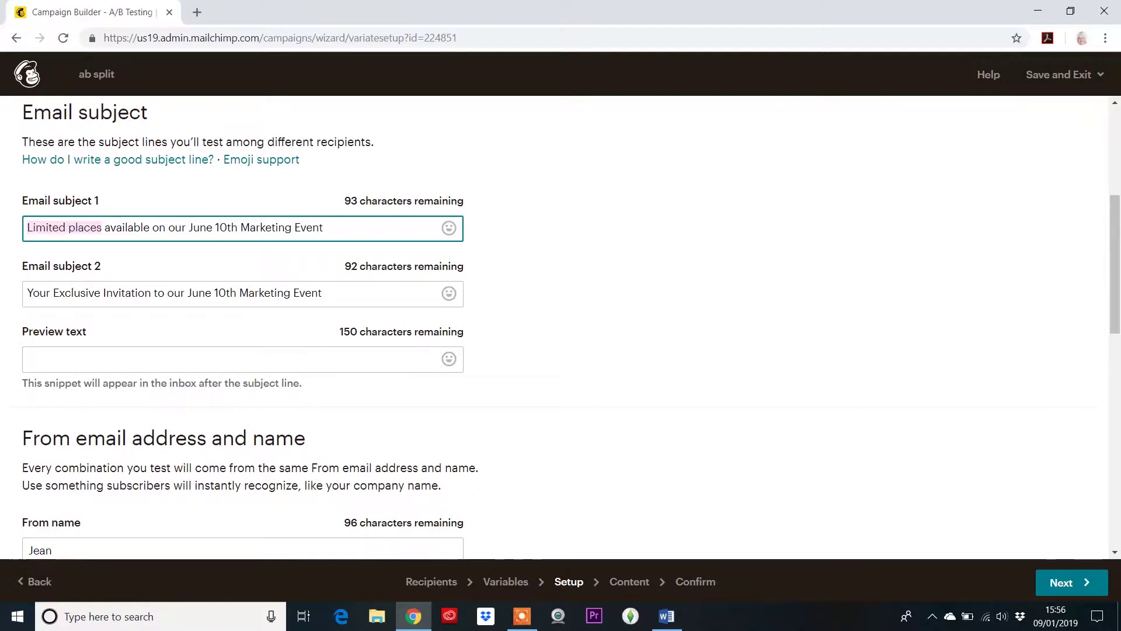
pyautogui.click(175, 293)
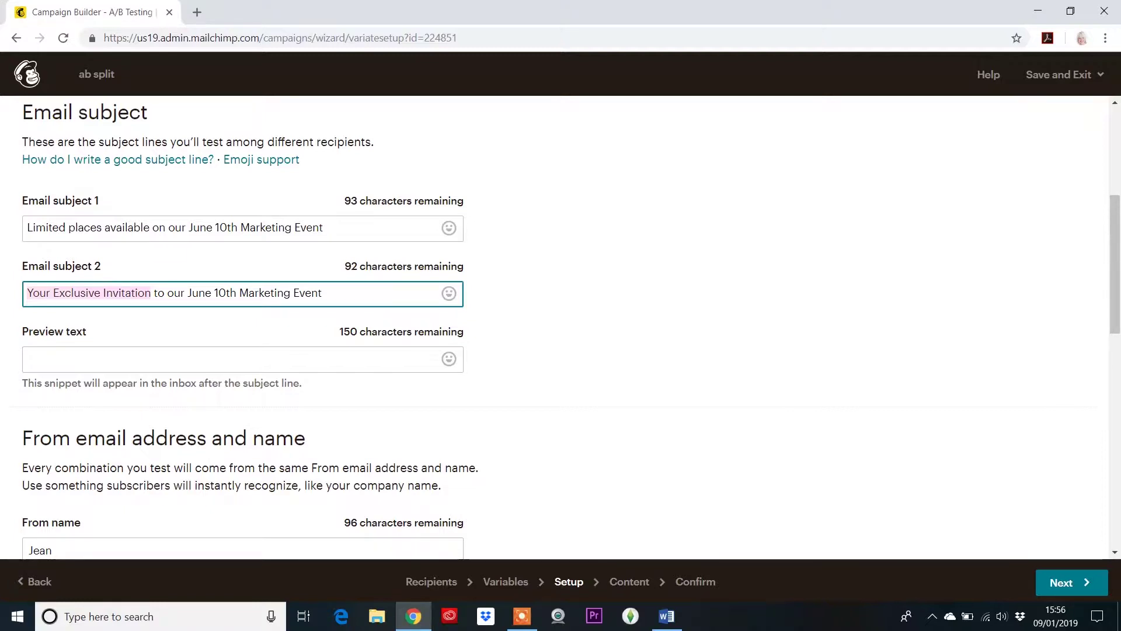
pyautogui.scroll(-4, 561, 327)
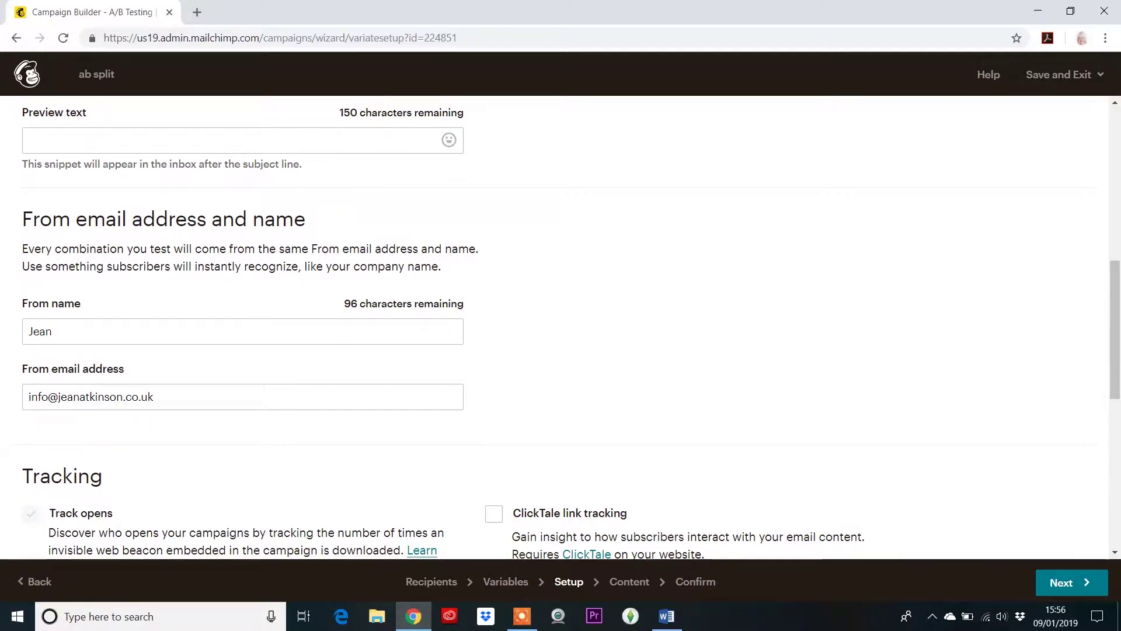
pyautogui.scroll(10, 561, 328)
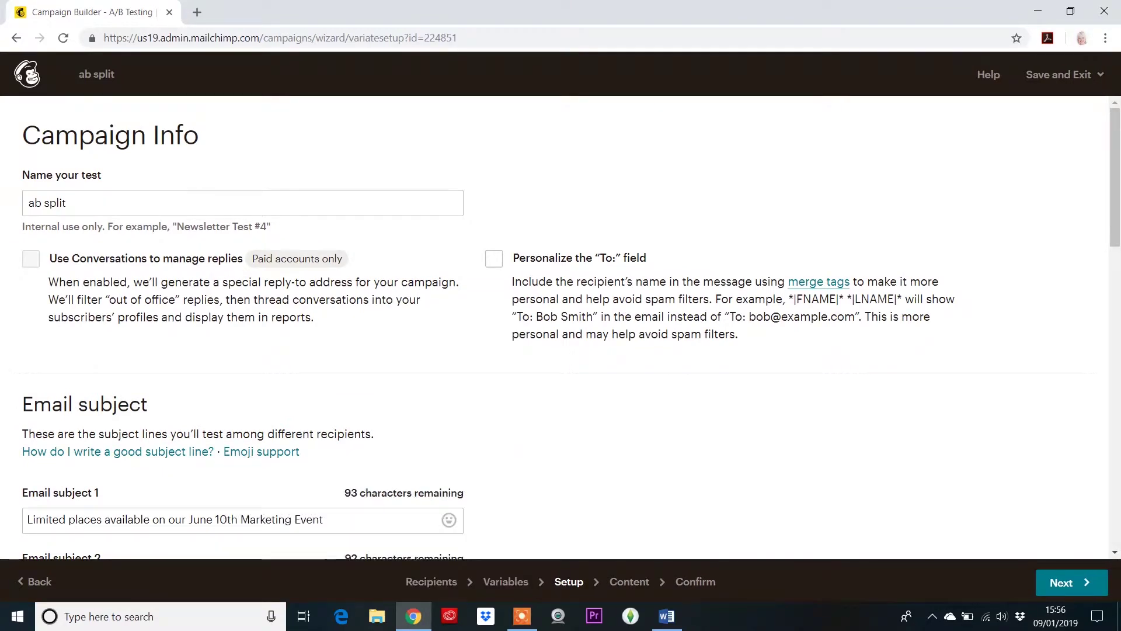
# - Go back from Setup to the Variables step via the wizard breadcrumb
pyautogui.click(506, 581)
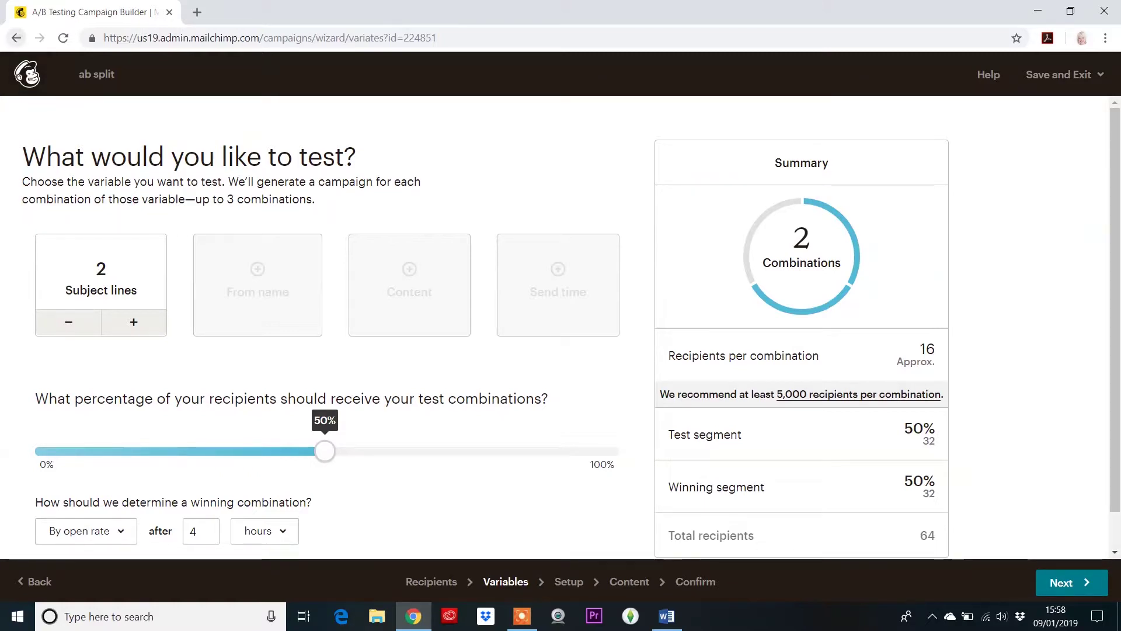
# - Save the ab split draft and exit to the Campaigns list
pyautogui.scroll(-5, 560, 351)
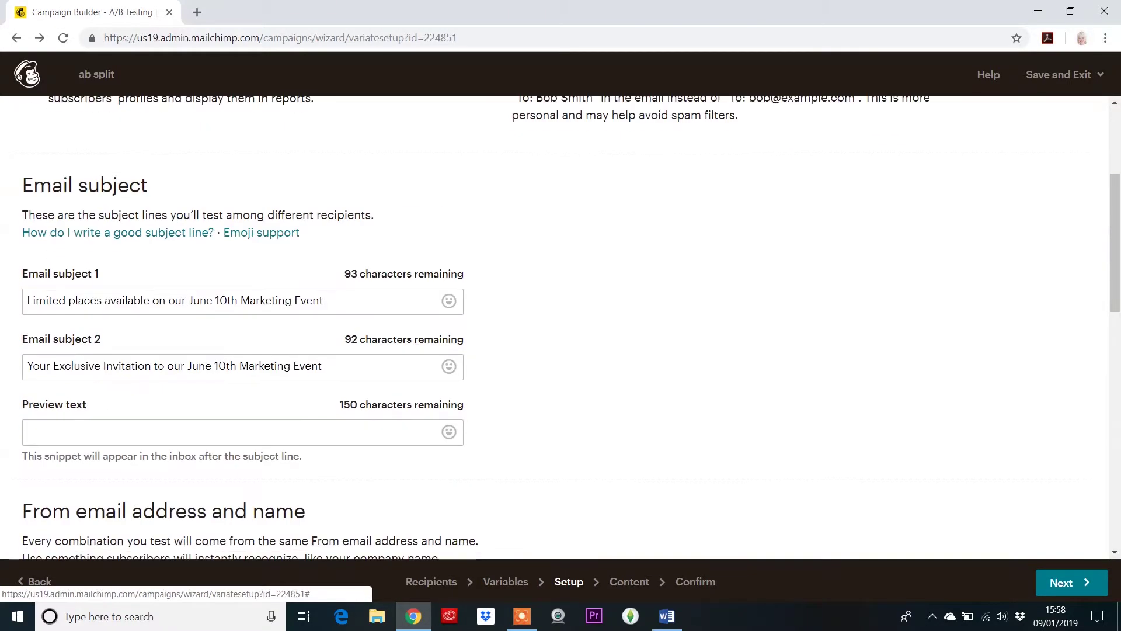
pyautogui.hotkey('alt', 'Left')
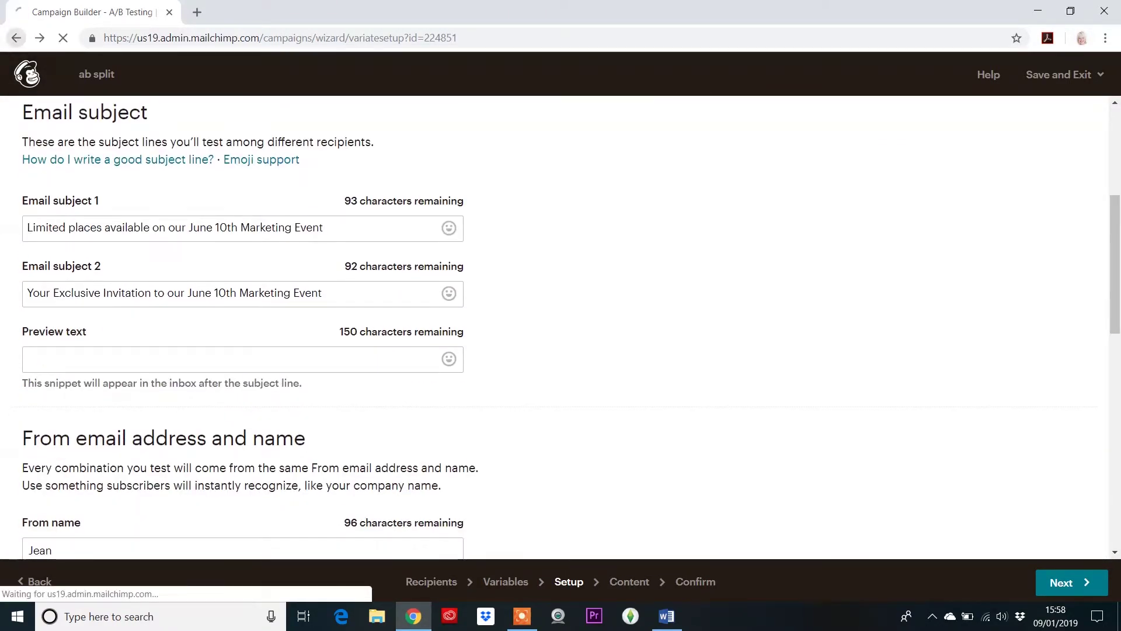
pyautogui.click(1064, 74)
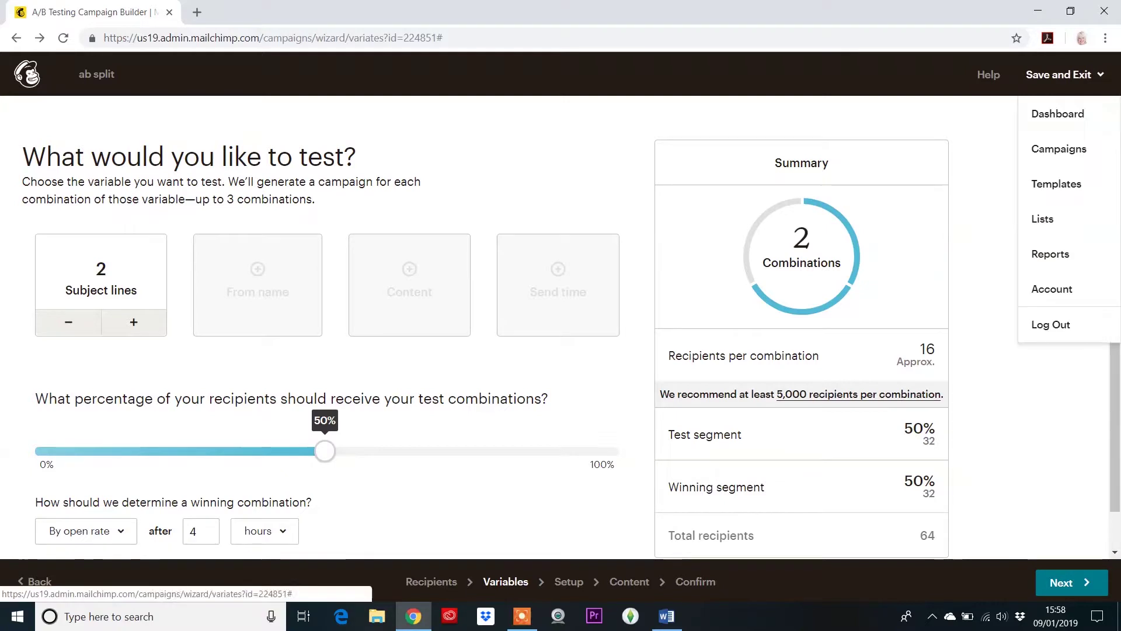
pyautogui.click(1059, 148)
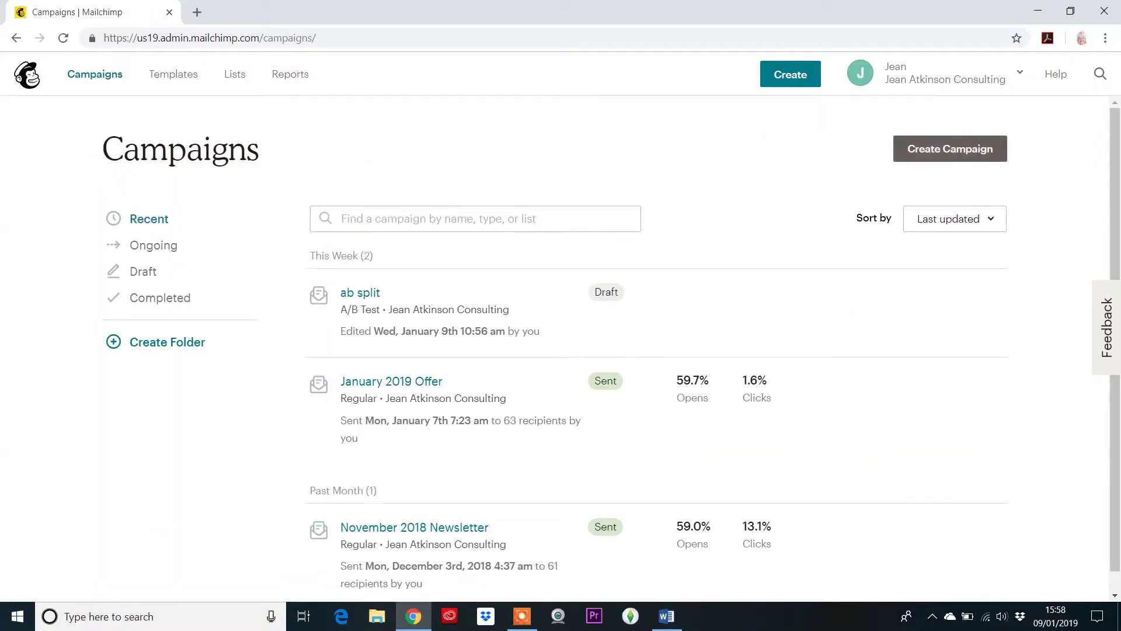
# - Create a new A/B test email campaign named 'testing'
pyautogui.click(956, 149)
pyautogui.click(288, 170)
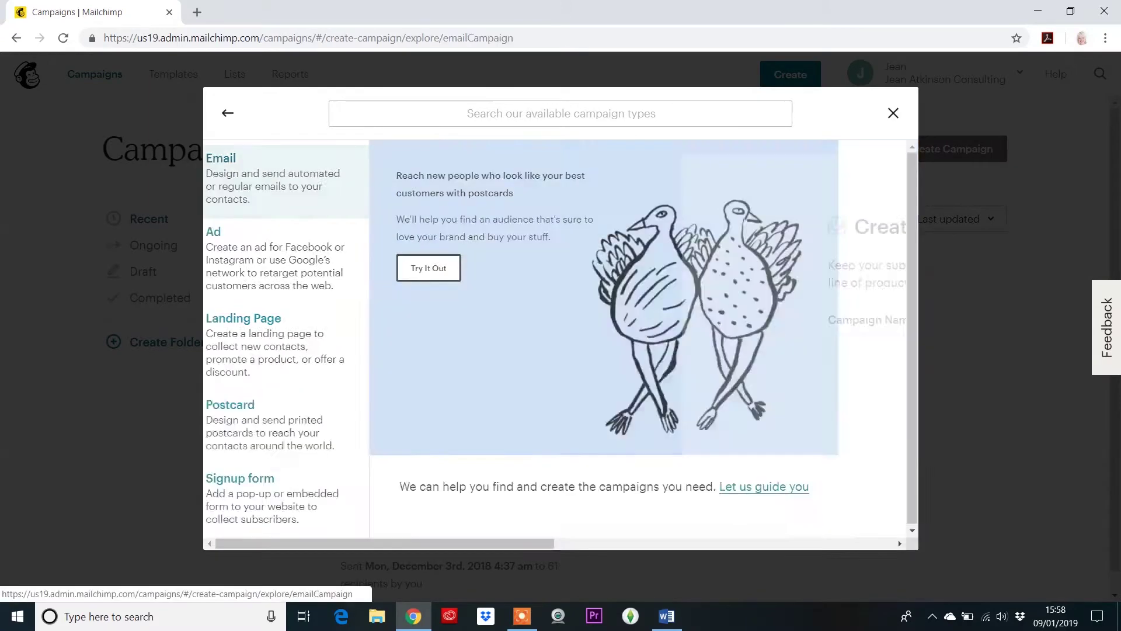
pyautogui.click(362, 373)
pyautogui.write('testing')
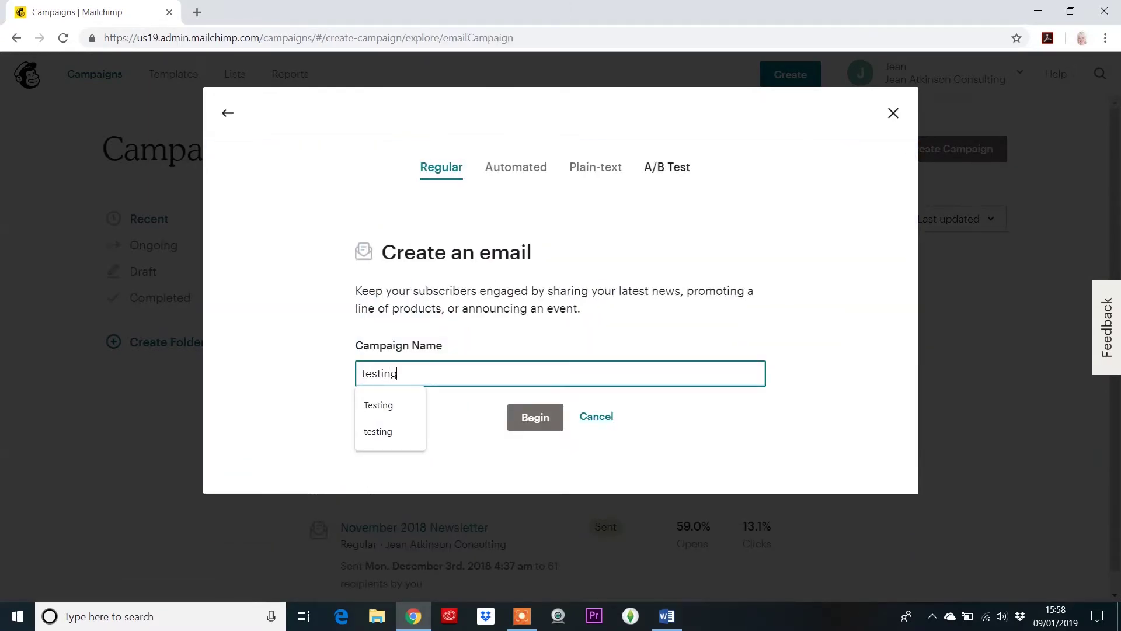
pyautogui.click(667, 167)
pyautogui.click(363, 374)
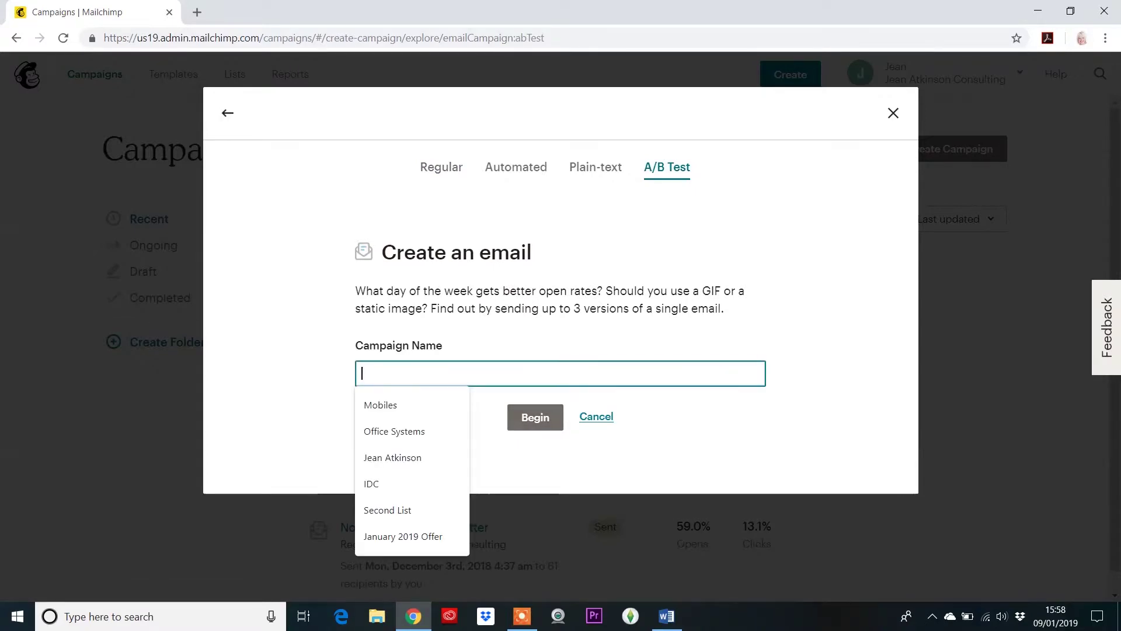
pyautogui.write('testing')
pyautogui.press('Return')
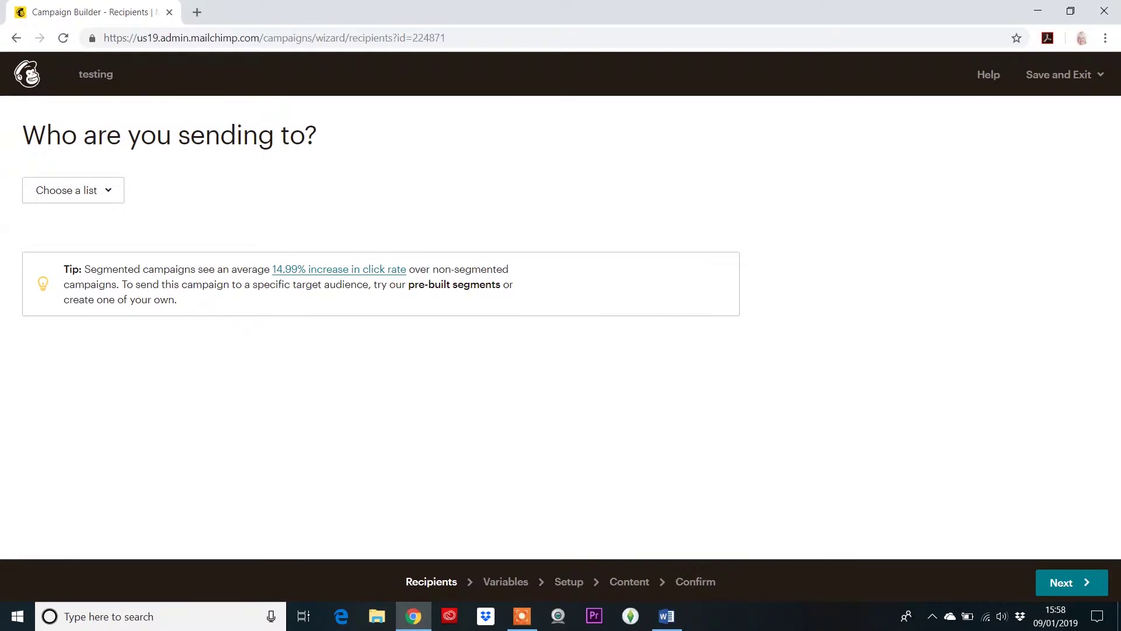
# - Send the testing campaign to the 64-subscriber list
pyautogui.click(73, 190)
pyautogui.click(73, 190)
pyautogui.click(73, 190)
pyautogui.press('Down')
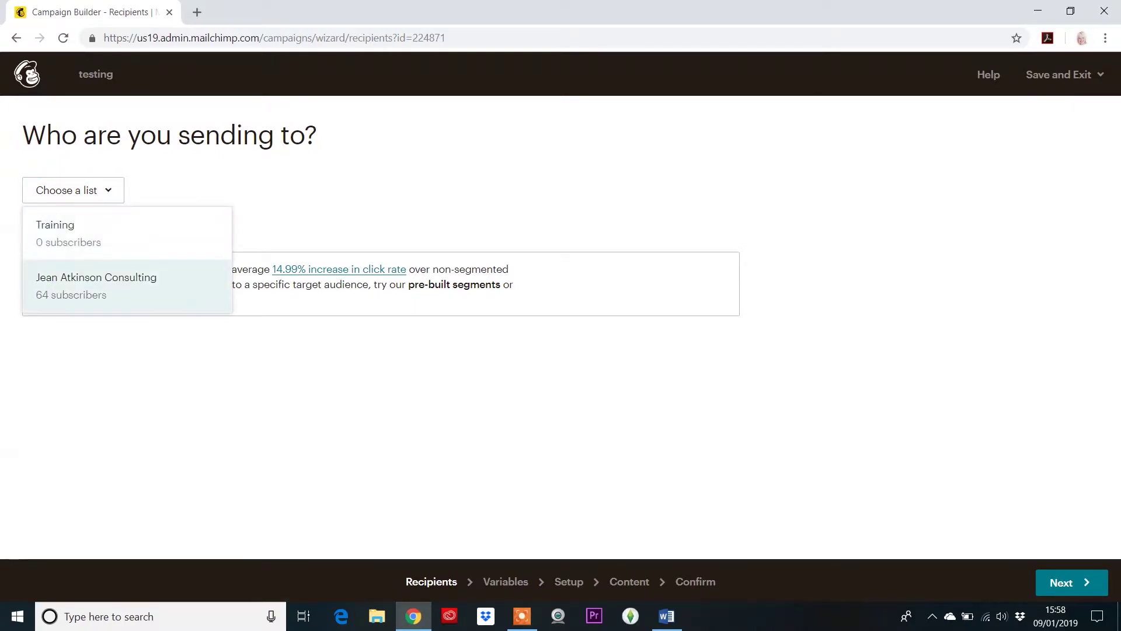
pyautogui.press('Return')
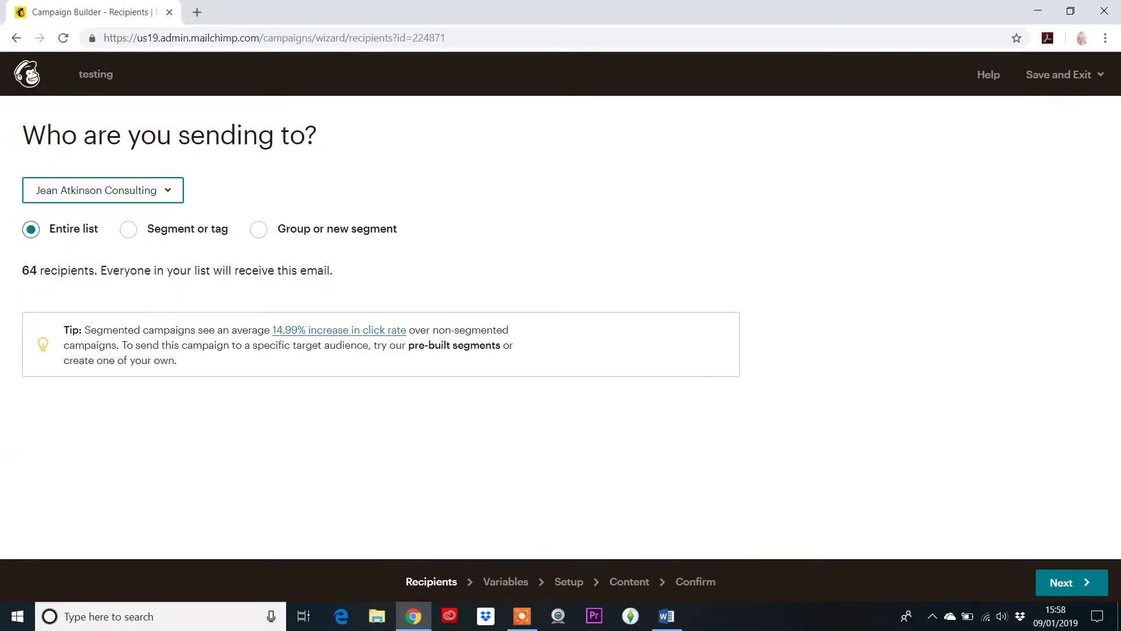
pyautogui.click(1071, 583)
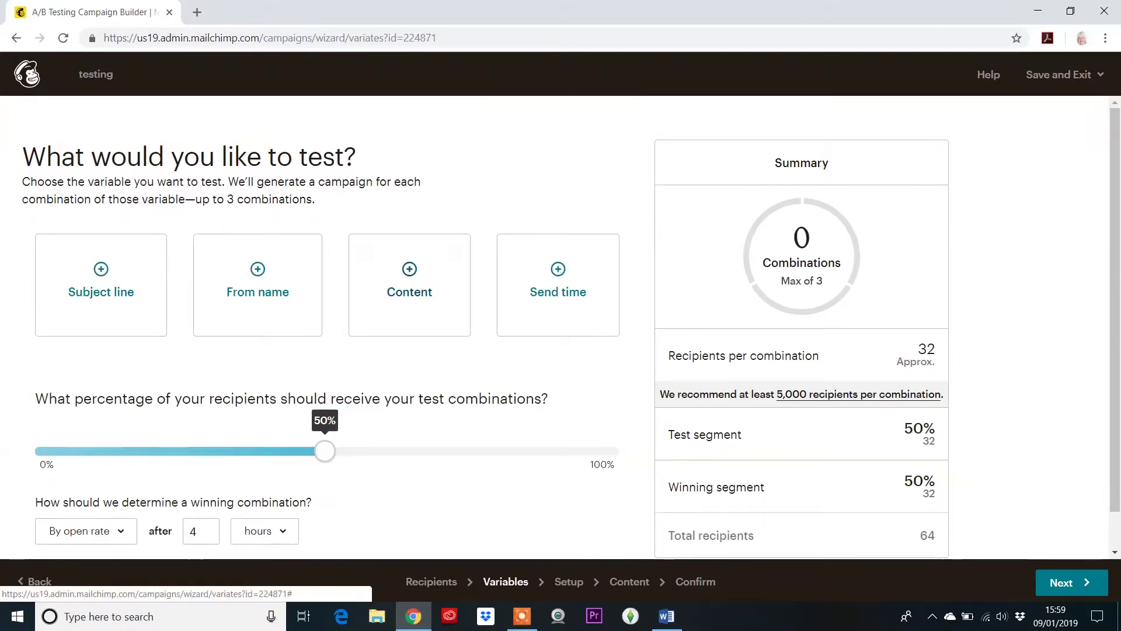
# - Make Content the test variable with 2 versions and proceed to setup
pyautogui.click(409, 285)
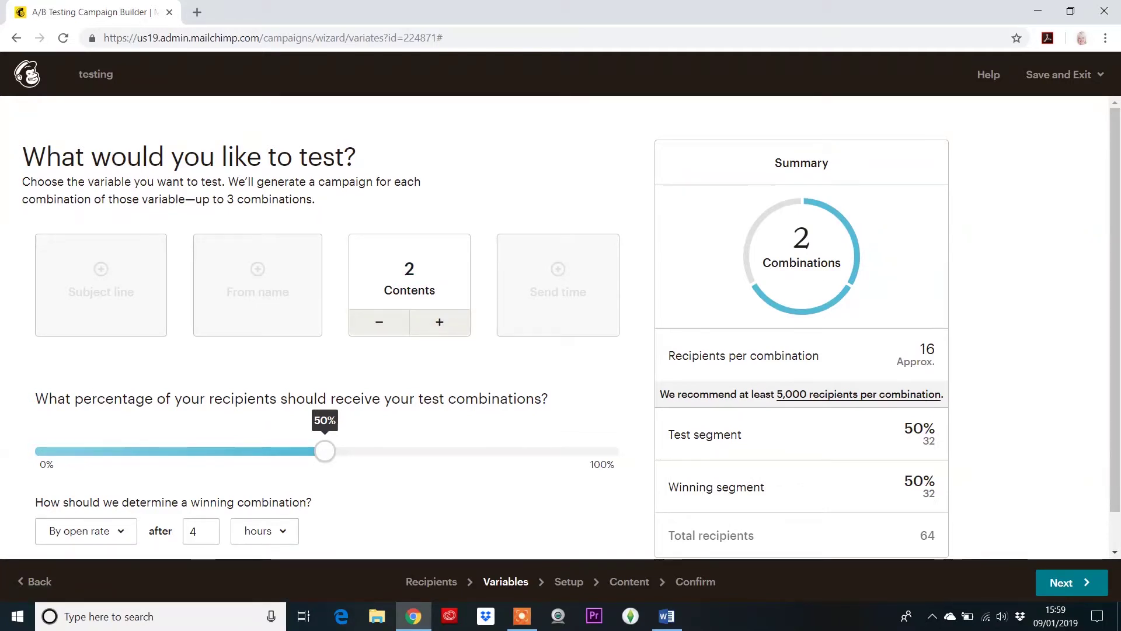
pyautogui.scroll(-2, 571, 334)
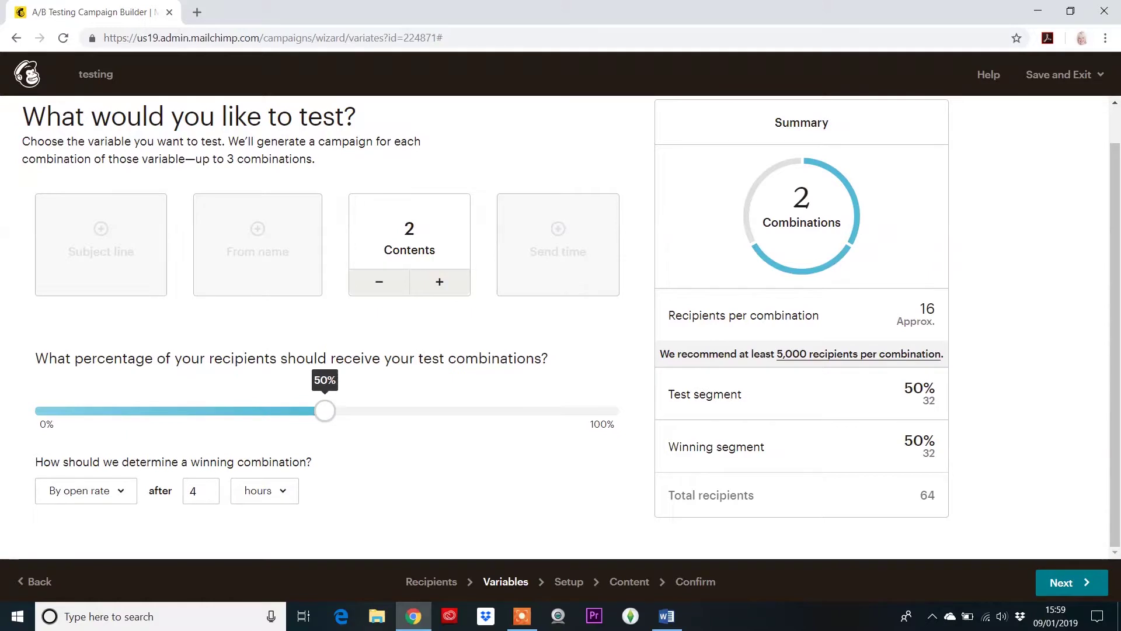
pyautogui.click(1072, 582)
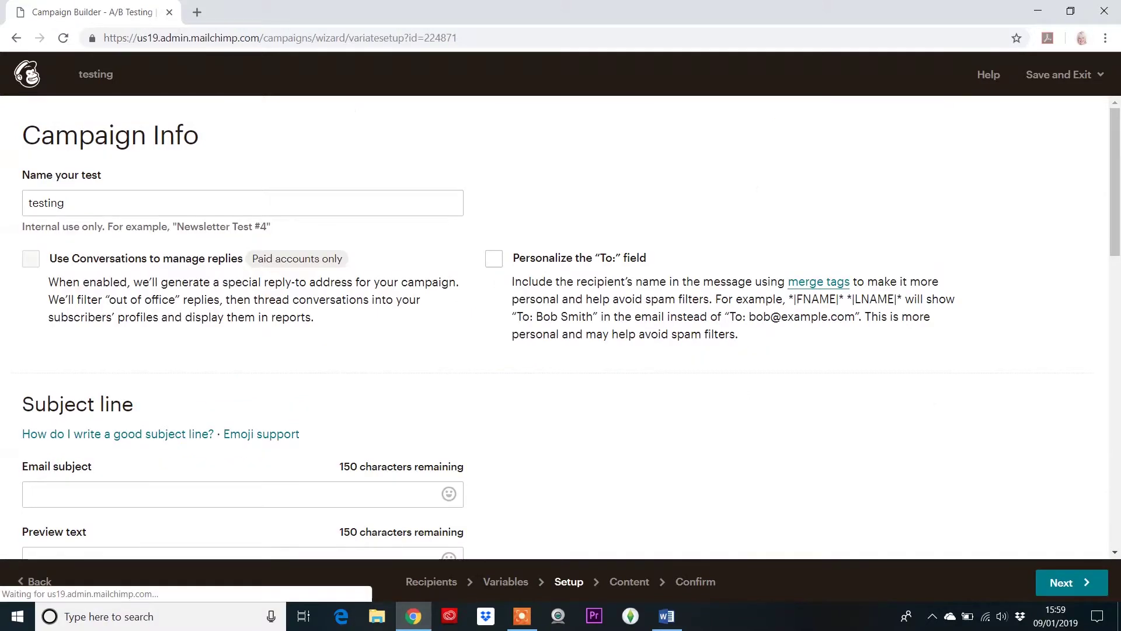
# - Set the email subject to 'testing' and the preview text to 'testing 2'
pyautogui.scroll(-2, 561, 327)
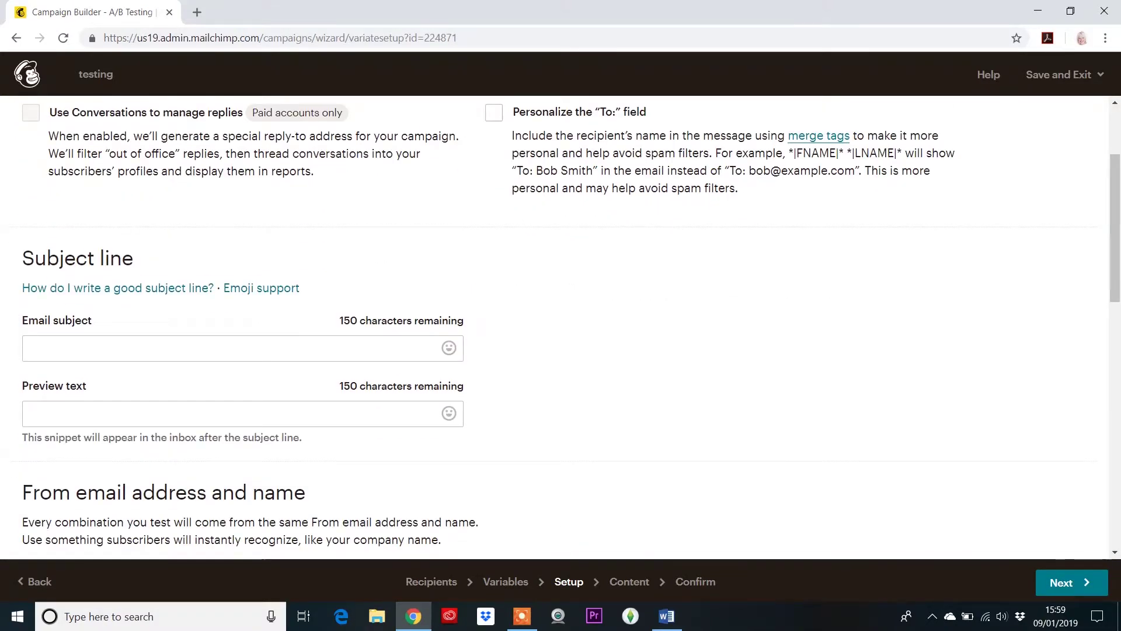
pyautogui.click(233, 348)
pyautogui.write('testing')
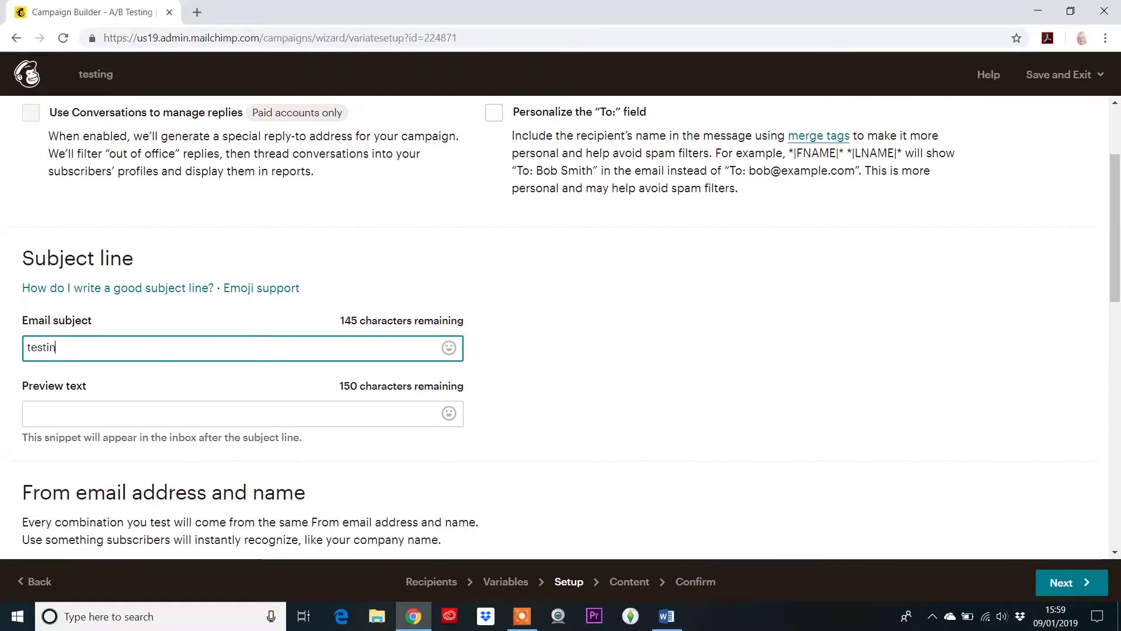
pyautogui.click(233, 413)
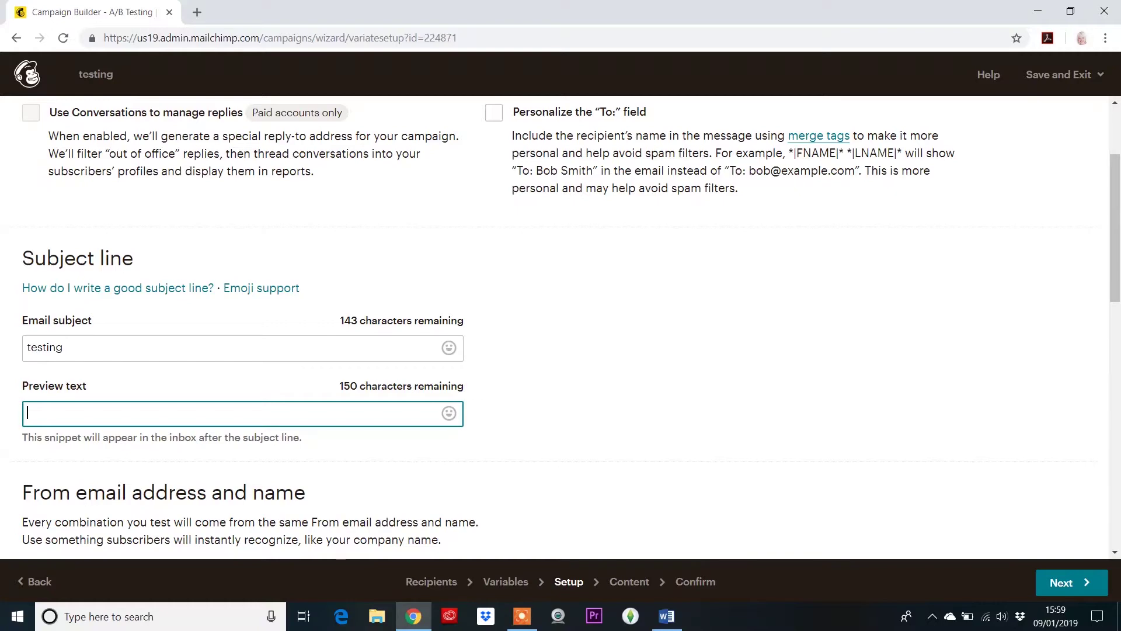
pyautogui.write('testing 2')
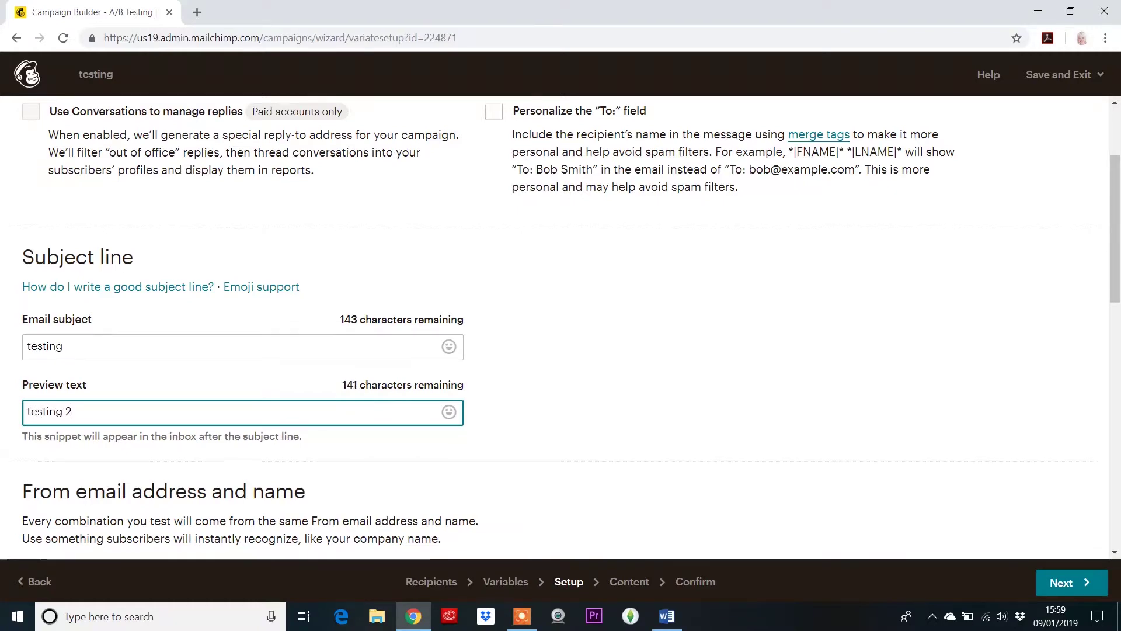
# - Continue to the content setup and start choosing a template for version 1
pyautogui.scroll(-3, 561, 327)
pyautogui.scroll(-5, 561, 327)
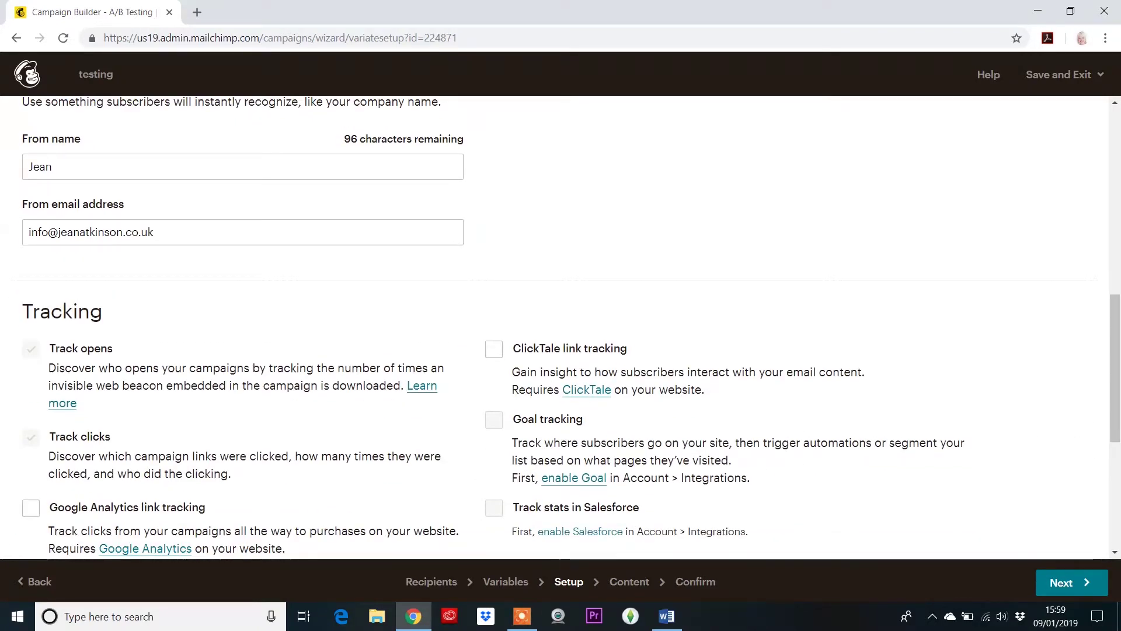
pyautogui.scroll(-5, 561, 327)
pyautogui.click(1072, 582)
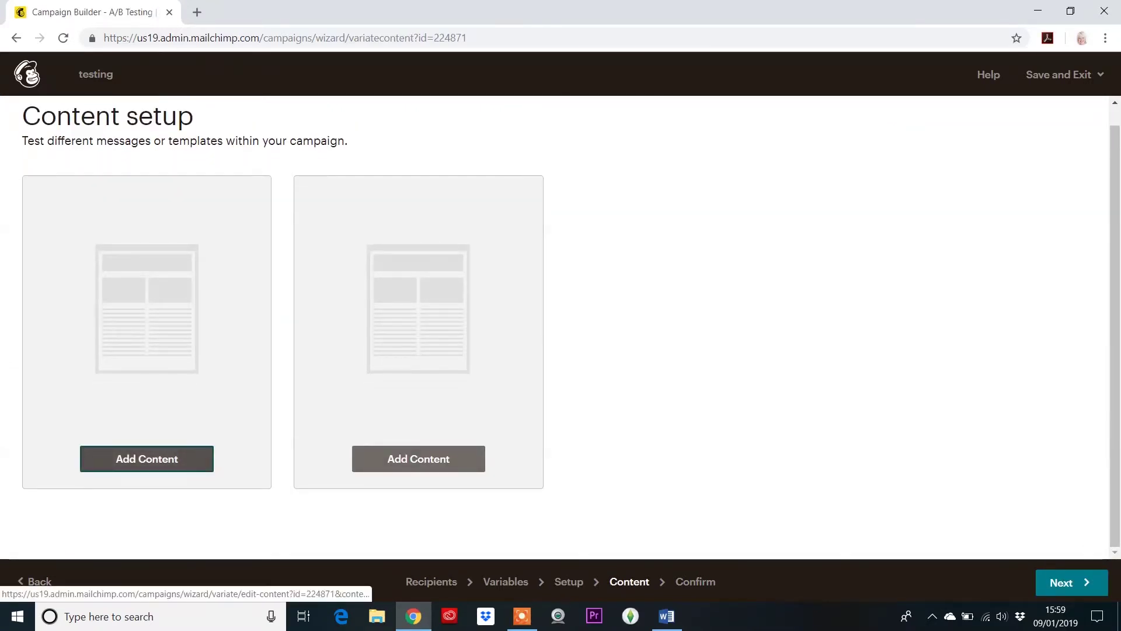
pyautogui.click(147, 458)
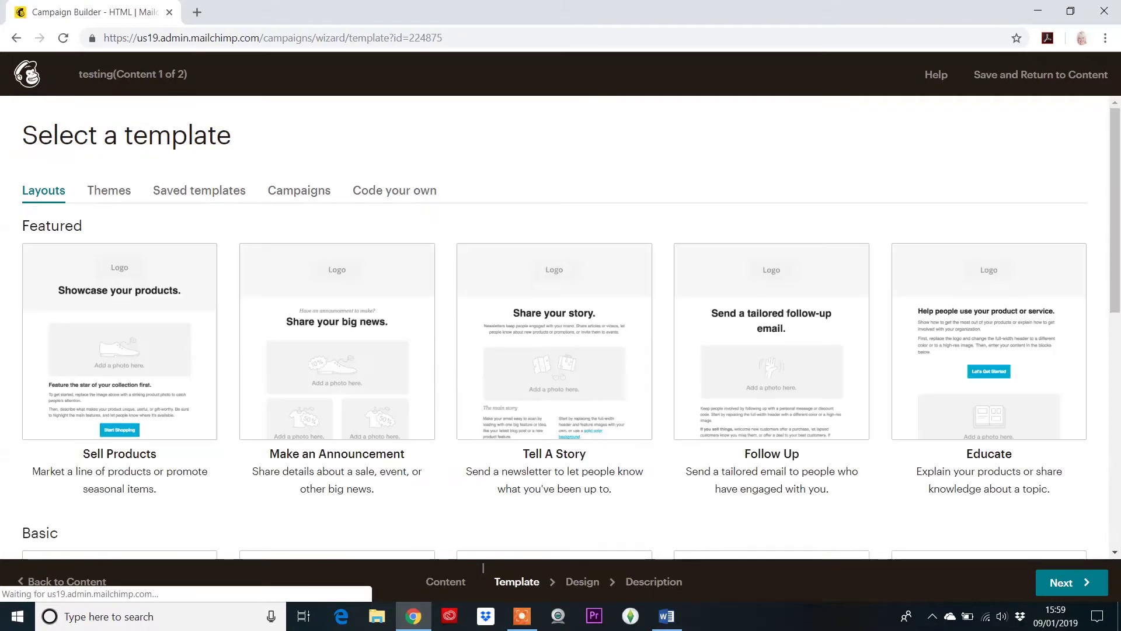
# - Use the 1 Column layout and add a button labelled 'Order Now' below the body text
pyautogui.scroll(-5, 561, 327)
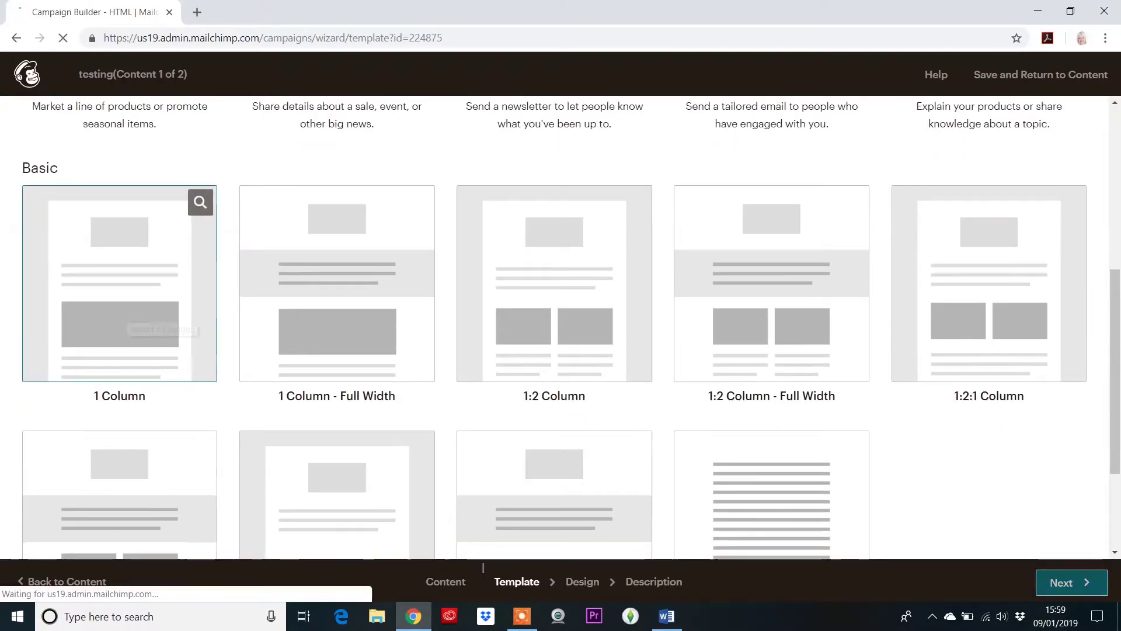
pyautogui.click(163, 329)
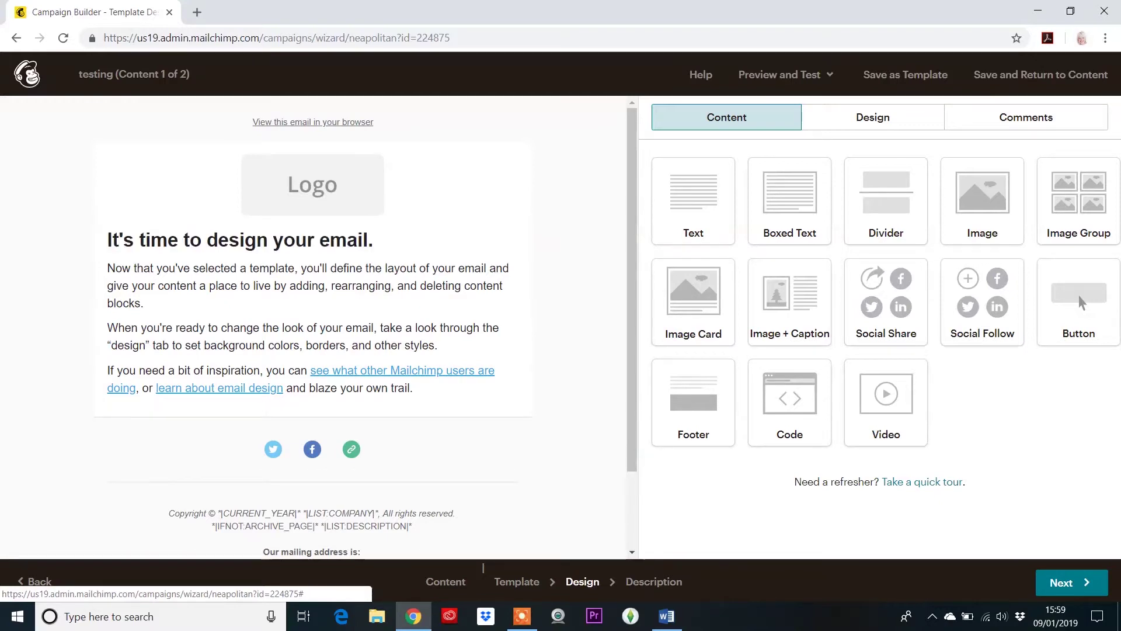
pyautogui.moveTo(1079, 302); pyautogui.dragTo(383, 480)
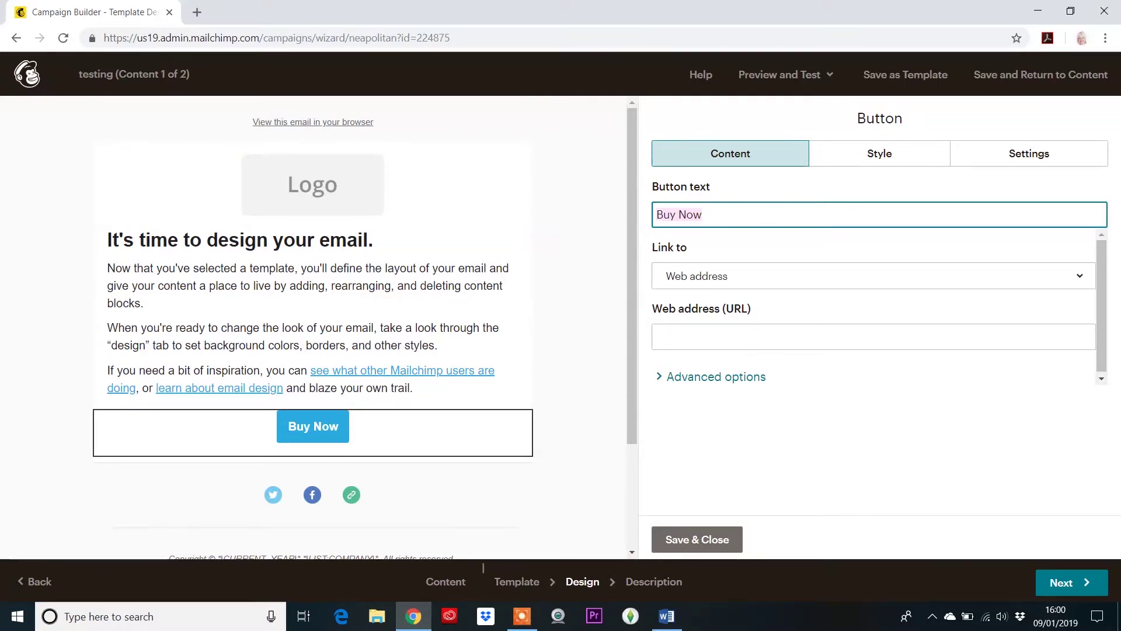
pyautogui.write('Order No')
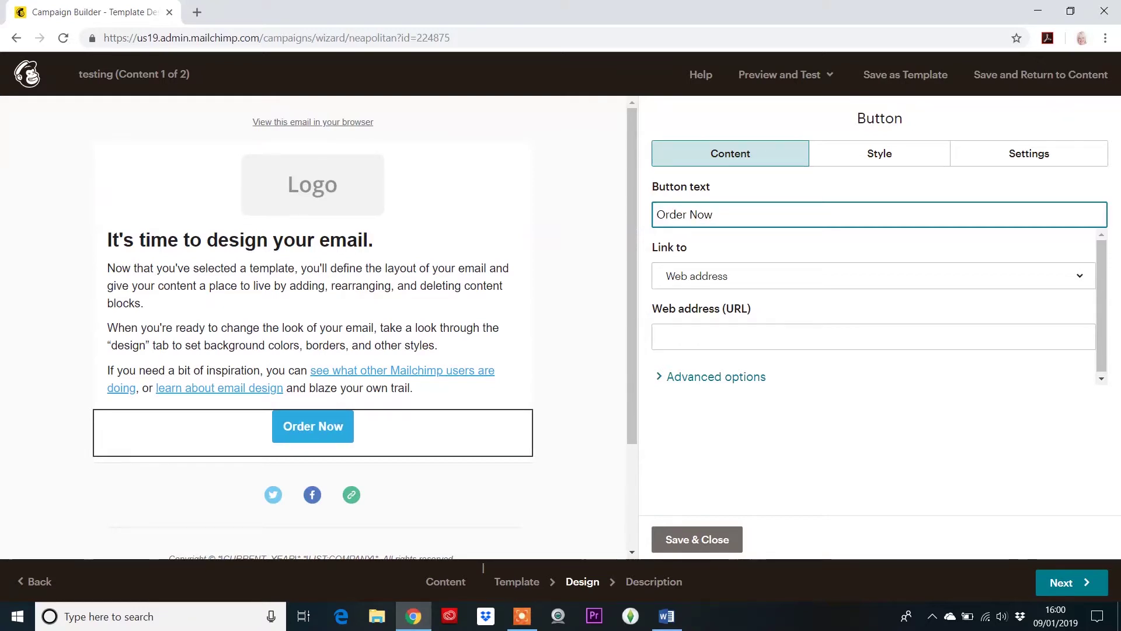
# - Try button labels 'Sign Up for Guide', 'Request Guide', 'Contact Us', settling on 'Make an Enquiry', and save
pyautogui.click(714, 214)
pyautogui.press('BackSpace')
pyautogui.press('BackSpace')
pyautogui.press('BackSpace')
pyautogui.press('BackSpace')
pyautogui.press('BackSpace')
pyautogui.press('BackSpace')
pyautogui.press('BackSpace')
pyautogui.press('BackSpace')
pyautogui.press('BackSpace')
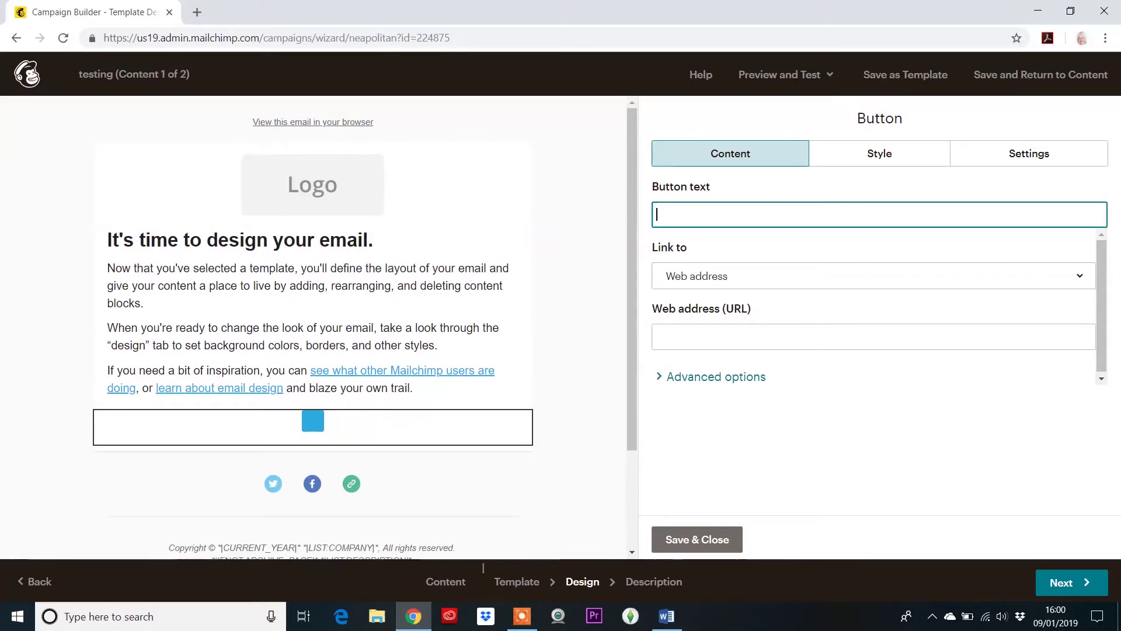
pyautogui.write('Sign Up')
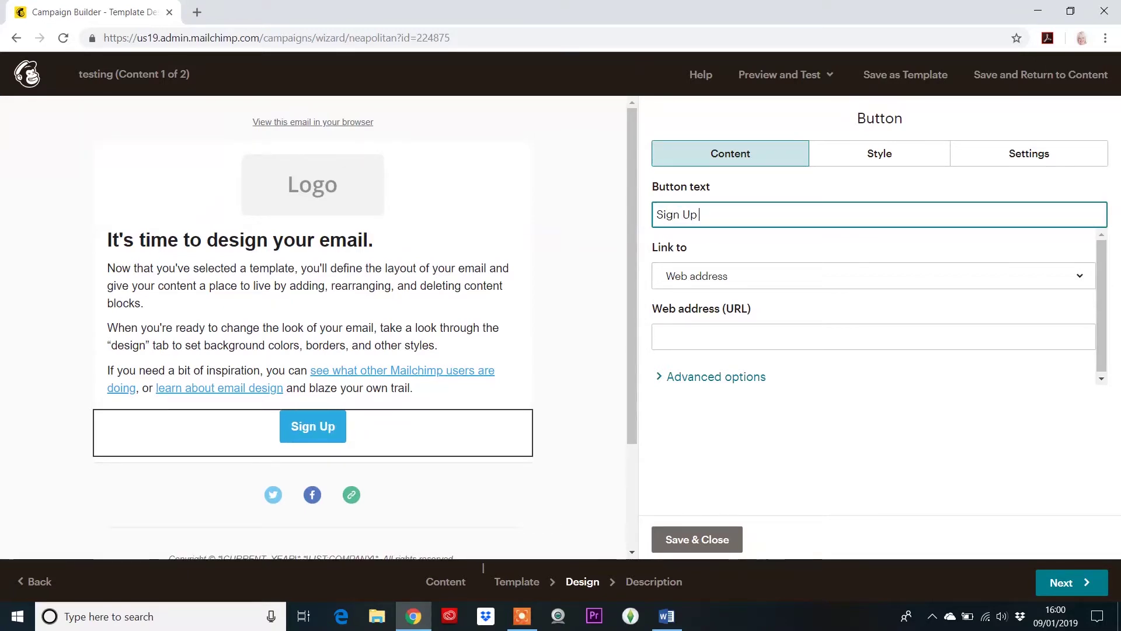
pyautogui.write(' for Guide')
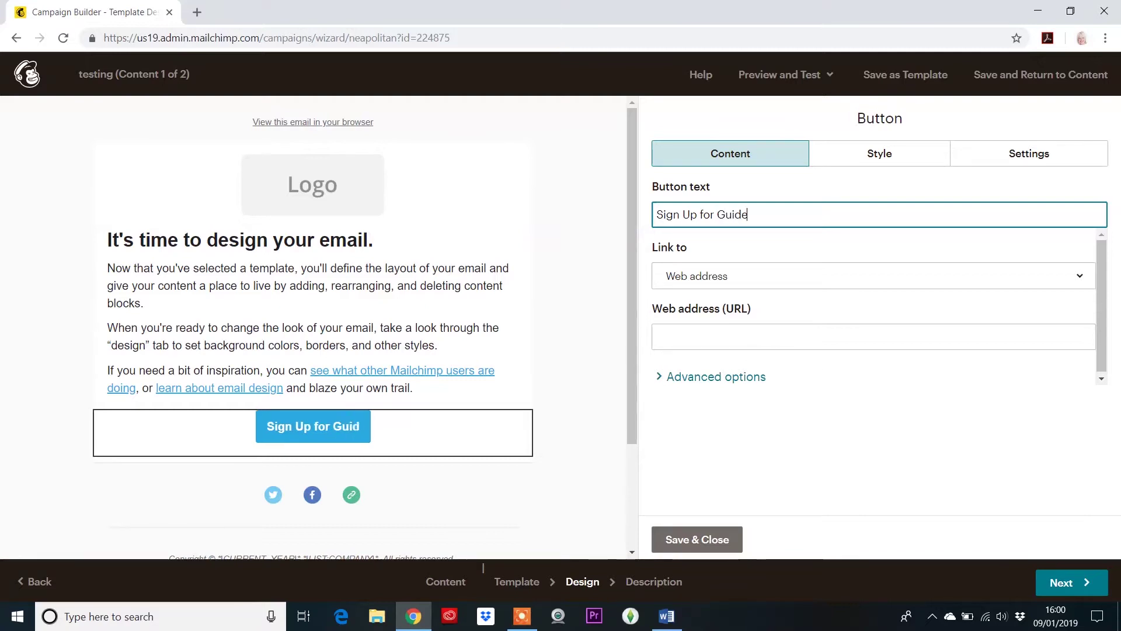
pyautogui.hotkey('ctrl', 'a')
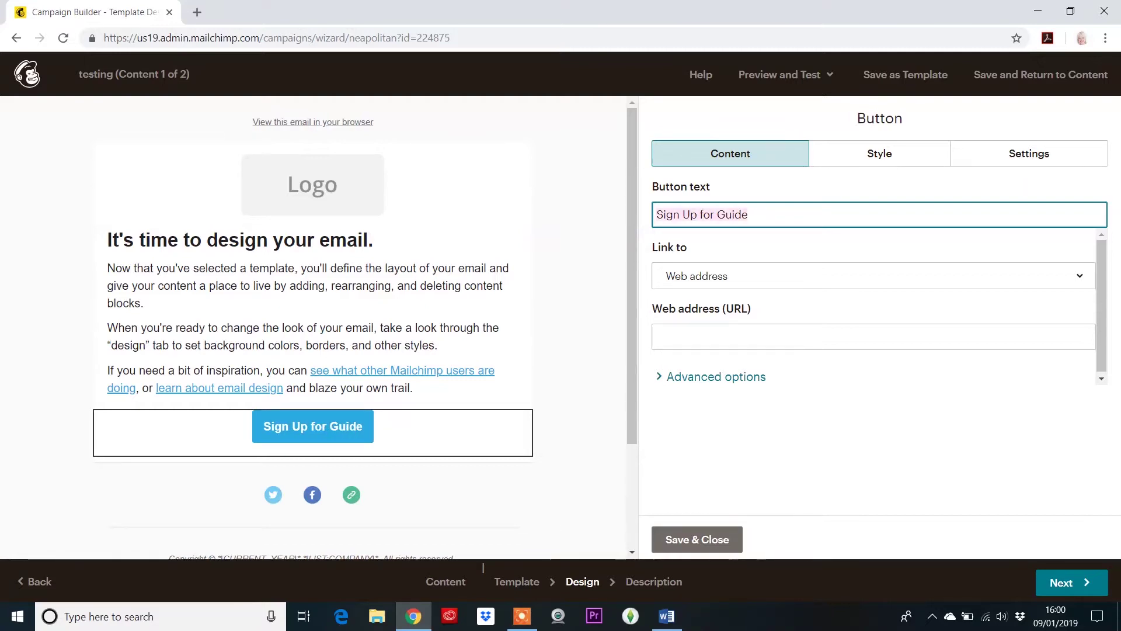
pyautogui.write('Req')
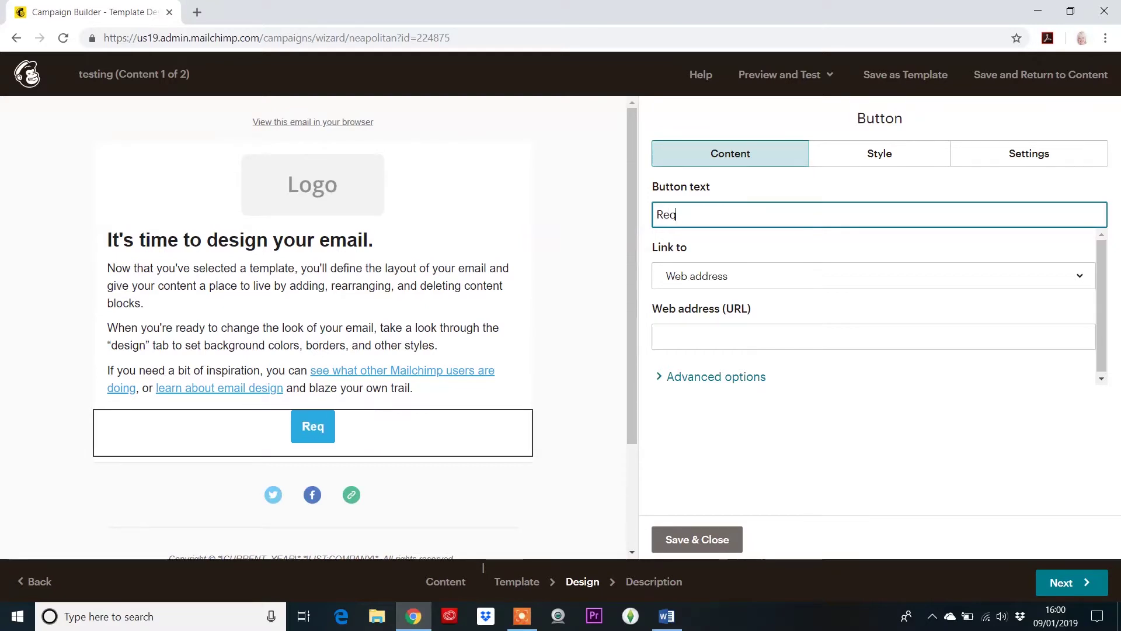
pyautogui.write('uest Guide')
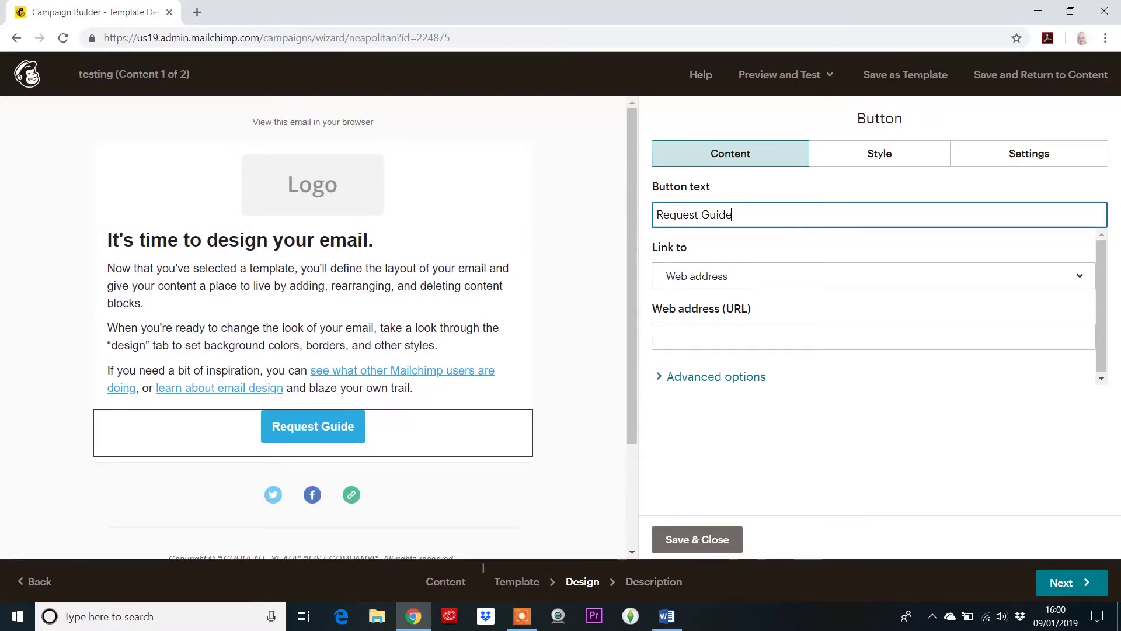
pyautogui.hotkey('ctrl', 'a')
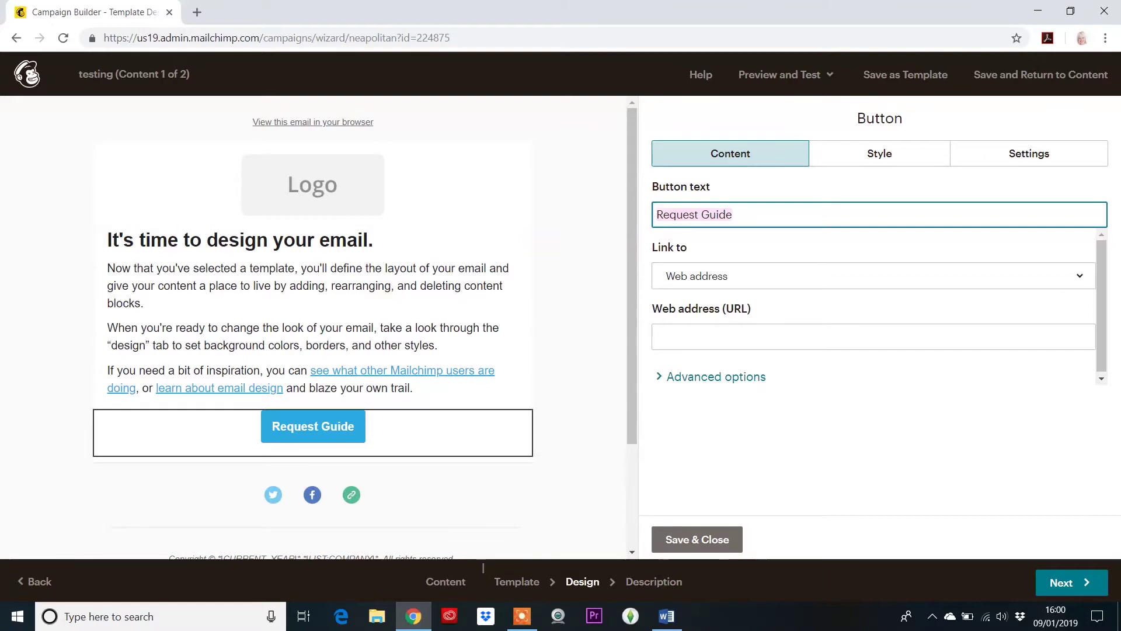
pyautogui.write('Contact Us')
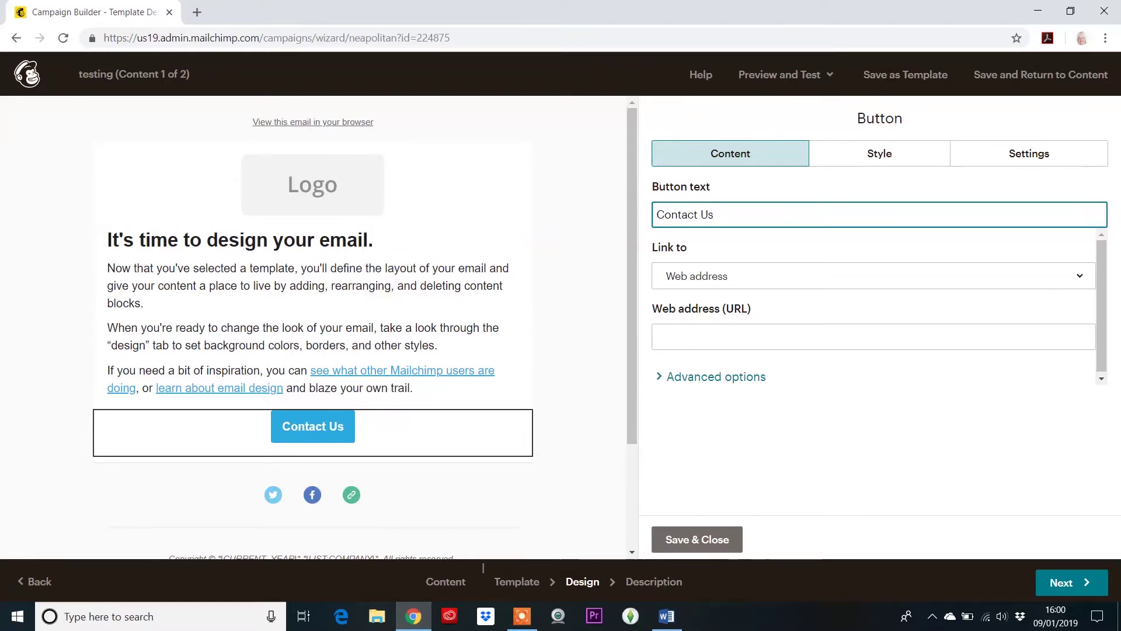
pyautogui.hotkey('ctrl', 'a')
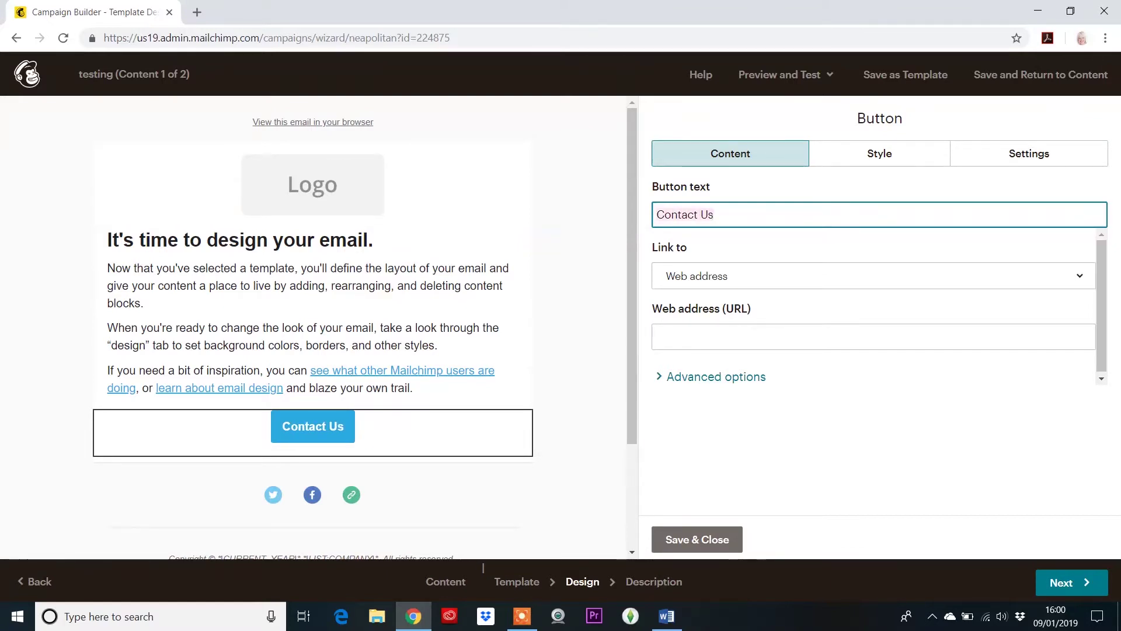
pyautogui.write('Make and')
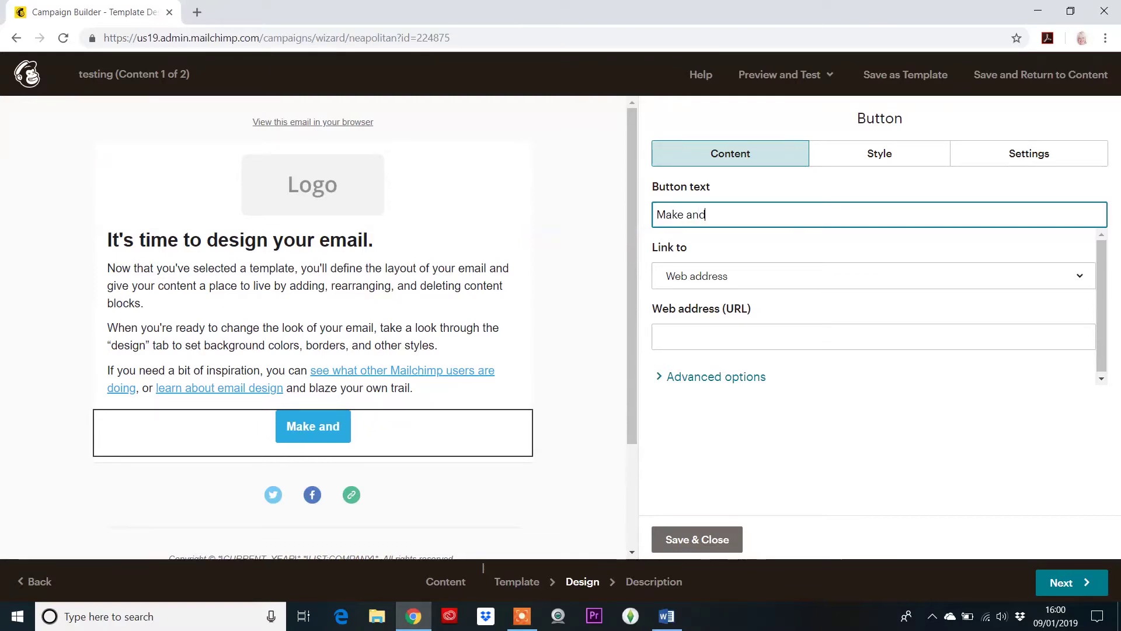
pyautogui.press('BackSpace')
pyautogui.write('Enquiry')
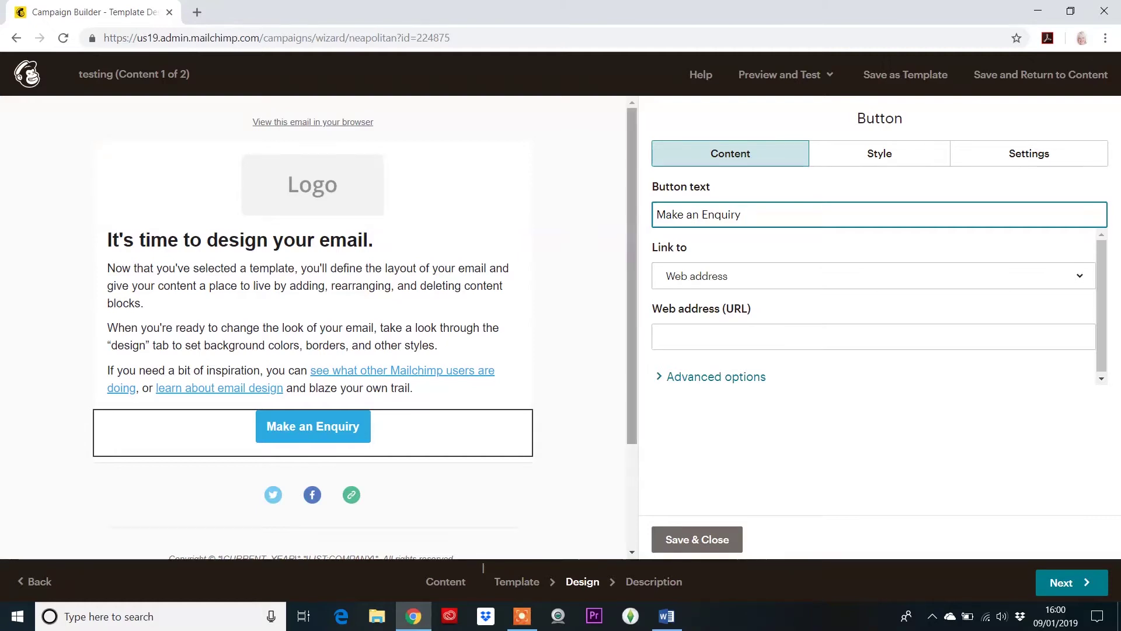
pyautogui.click(697, 540)
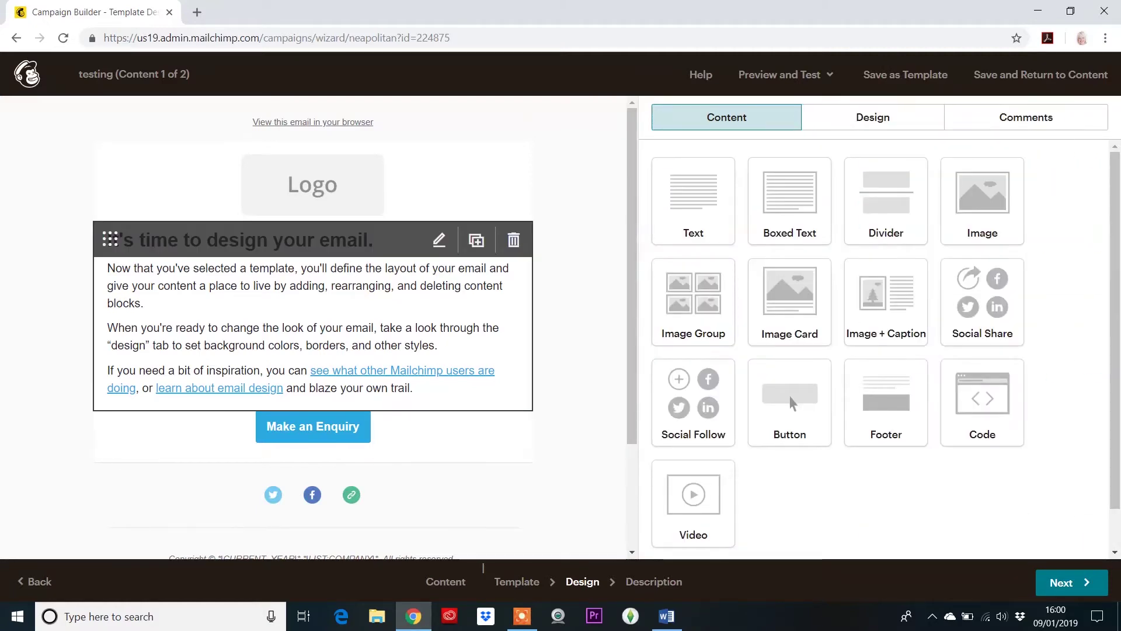
# - Clear the body text and insert the First Name merge tag
pyautogui.click(313, 316)
pyautogui.moveTo(788, 378); pyautogui.dragTo(654, 248)
pyautogui.press('BackSpace')
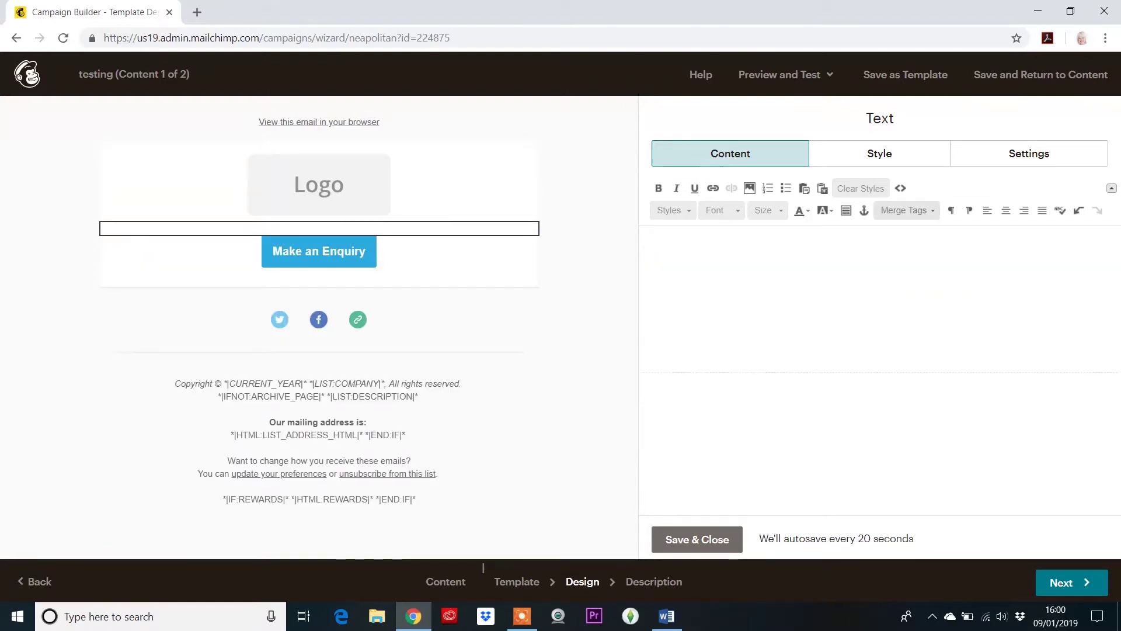
pyautogui.click(907, 210)
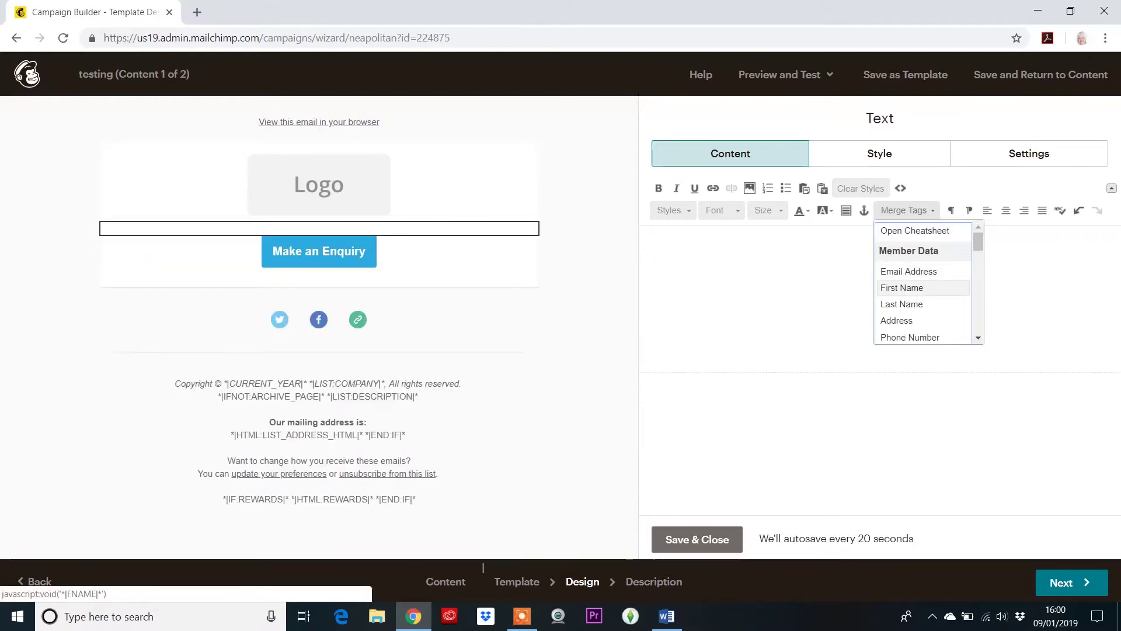
pyautogui.click(905, 288)
# - Add four placeholder text lines below the merge tag
pyautogui.press('Return')
pyautogui.press('Return')
pyautogui.write('fsfsf')
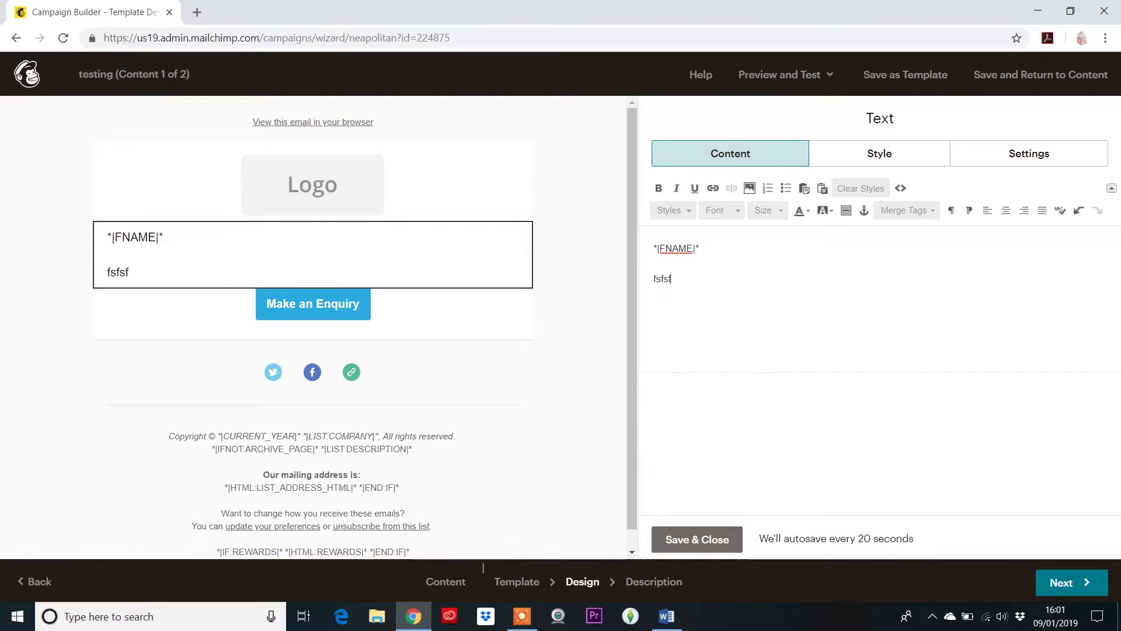
pyautogui.write('saf')
pyautogui.press('Return')
pyautogui.write('safsa')
pyautogui.press('Return')
pyautogui.write('fsf')
pyautogui.press('Return')
pyautogui.write('sfsa')
pyautogui.press('Return')
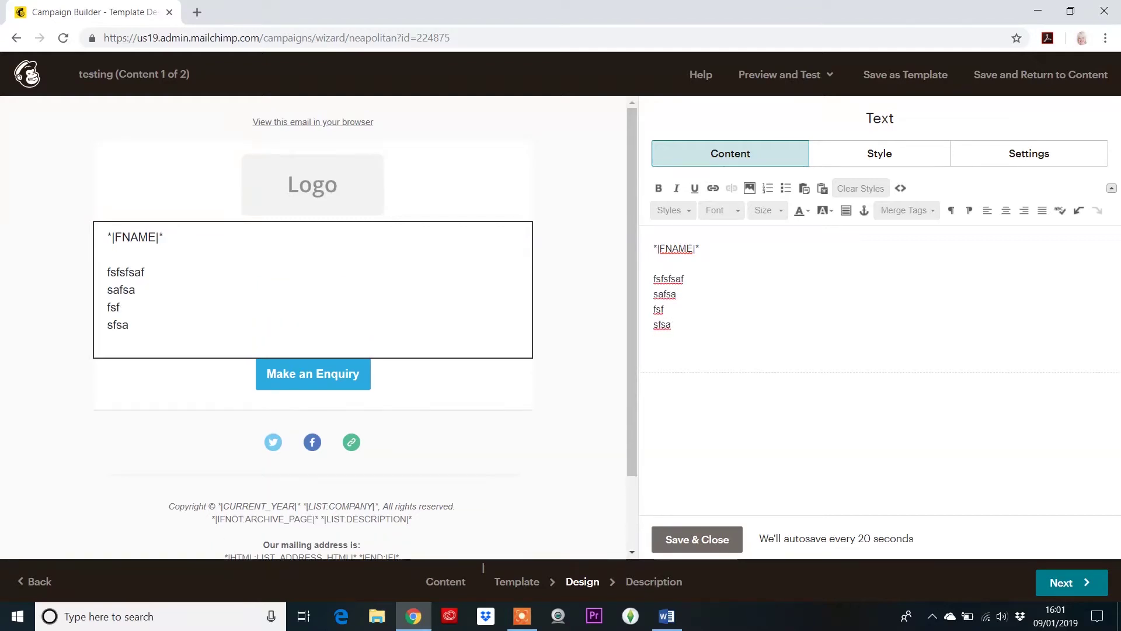
# - Delete and restore the *|FNAME|* merge tag, then save the text block
pyautogui.click(677, 249)
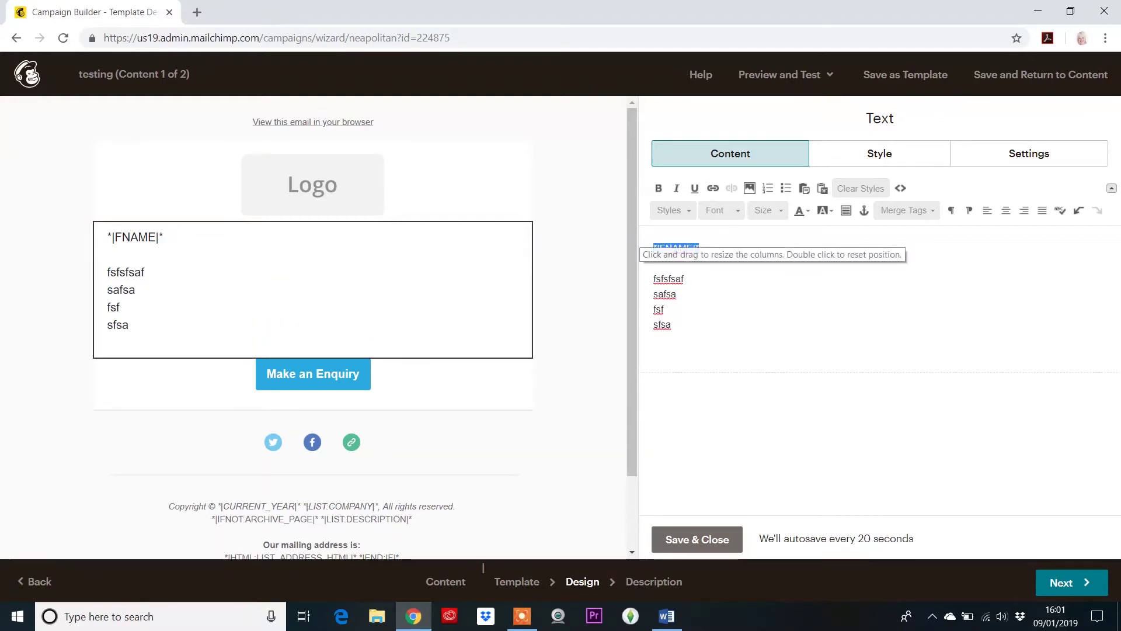
pyautogui.press('BackSpace')
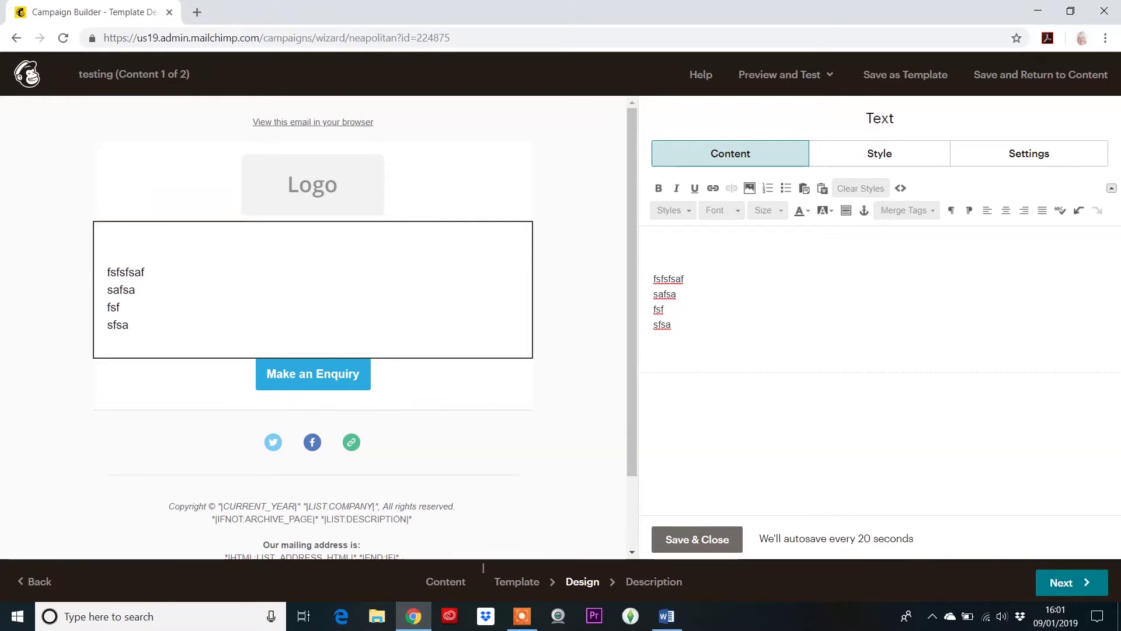
pyautogui.hotkey('ctrl', 'z')
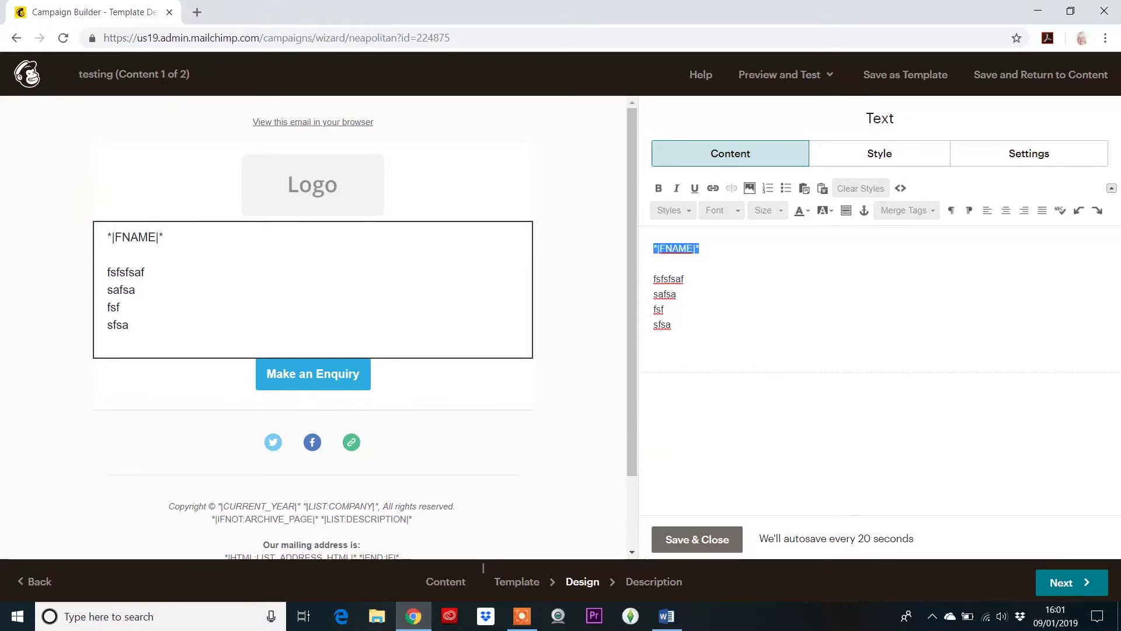
pyautogui.click(697, 539)
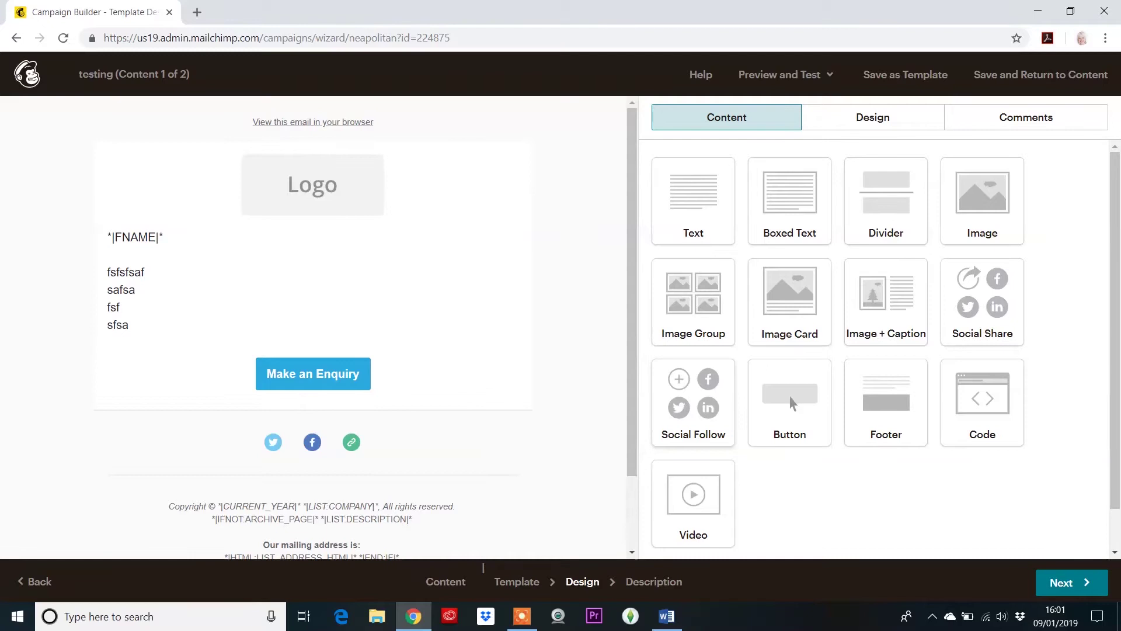
# - Add a Social Follow block, place it just under the logo, and save it
pyautogui.moveTo(693, 403); pyautogui.dragTo(528, 470)
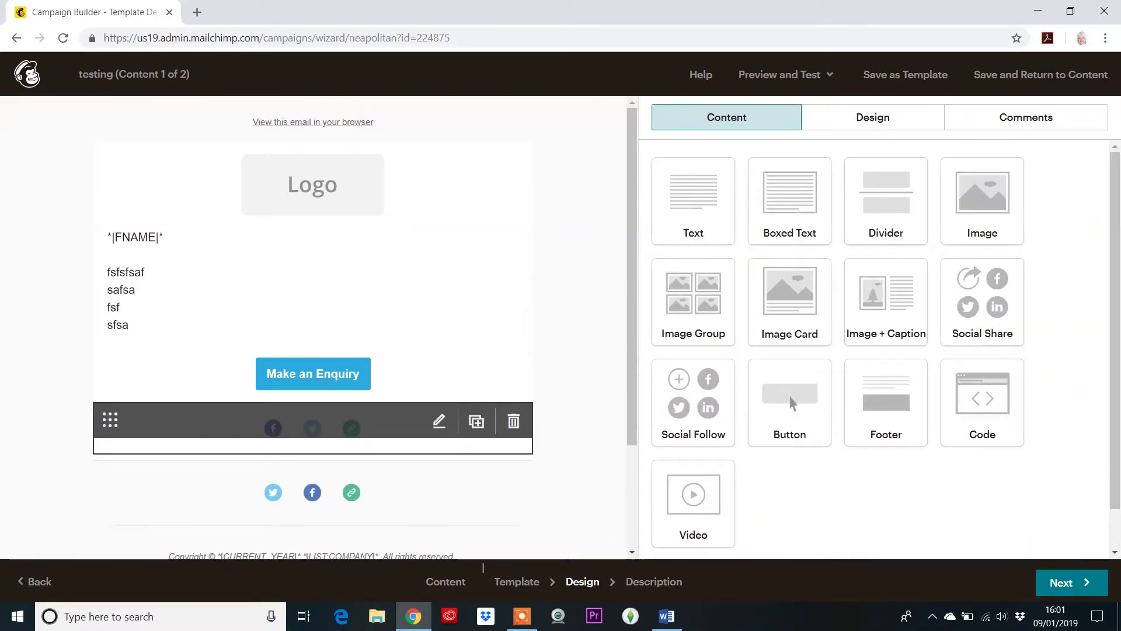
pyautogui.moveTo(110, 419); pyautogui.dragTo(163, 289)
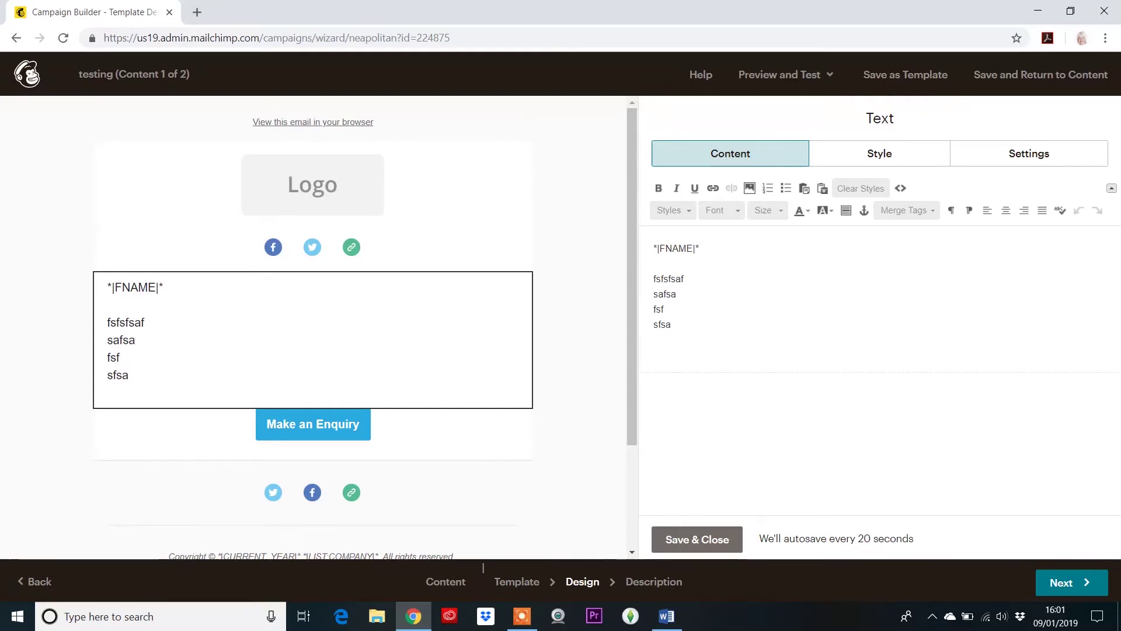
pyautogui.click(697, 539)
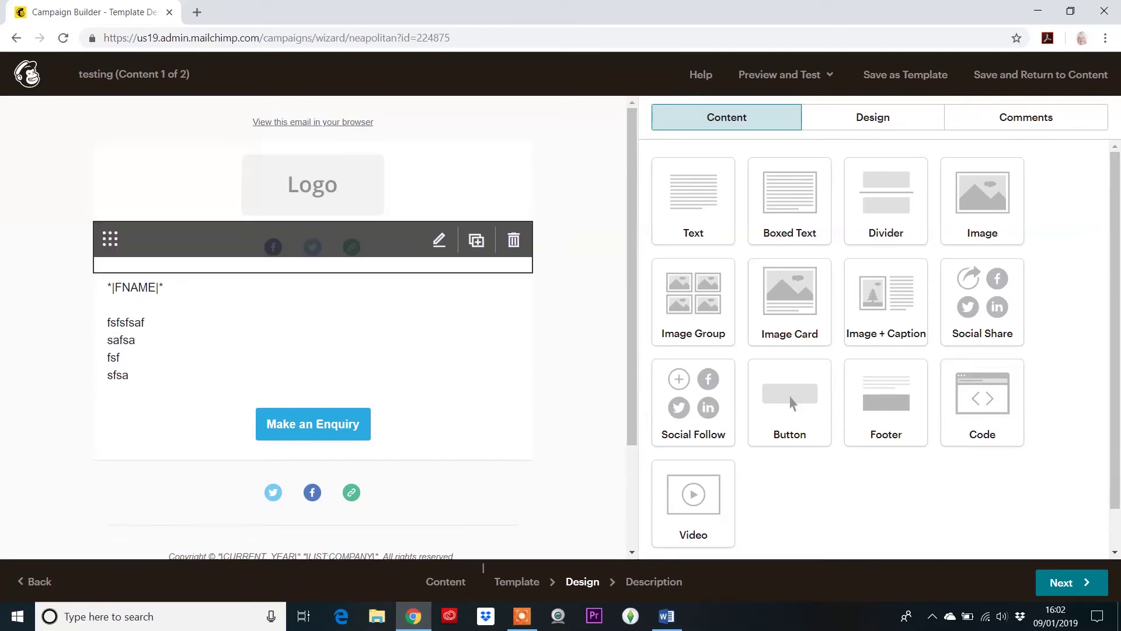
# - Save the design and exit to the Campaigns list
pyautogui.click(1041, 75)
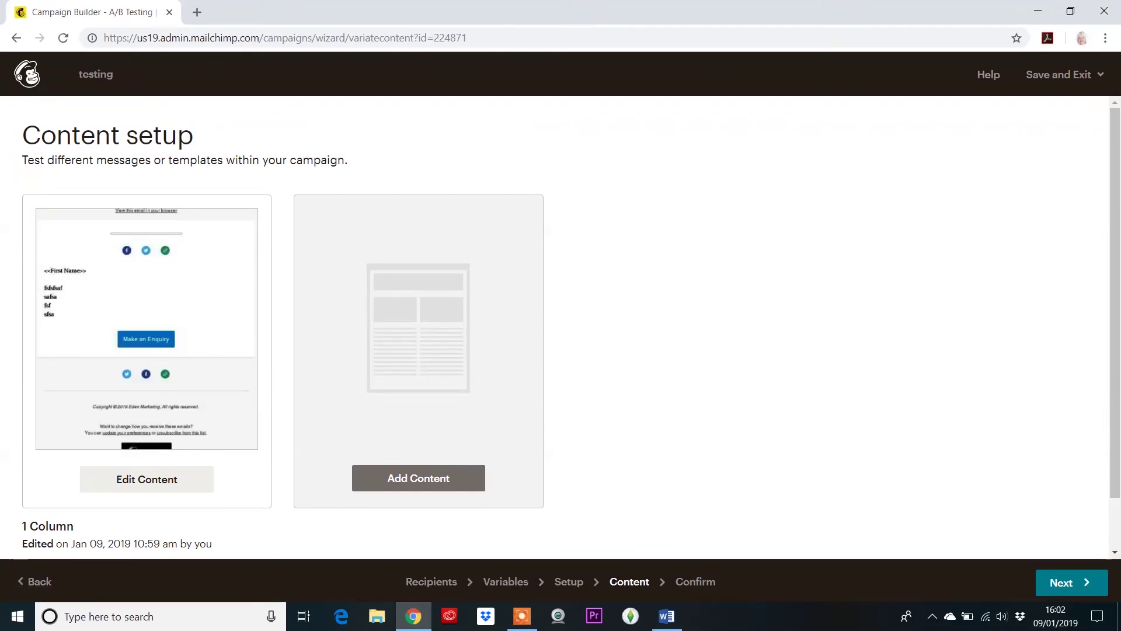
pyautogui.click(1065, 74)
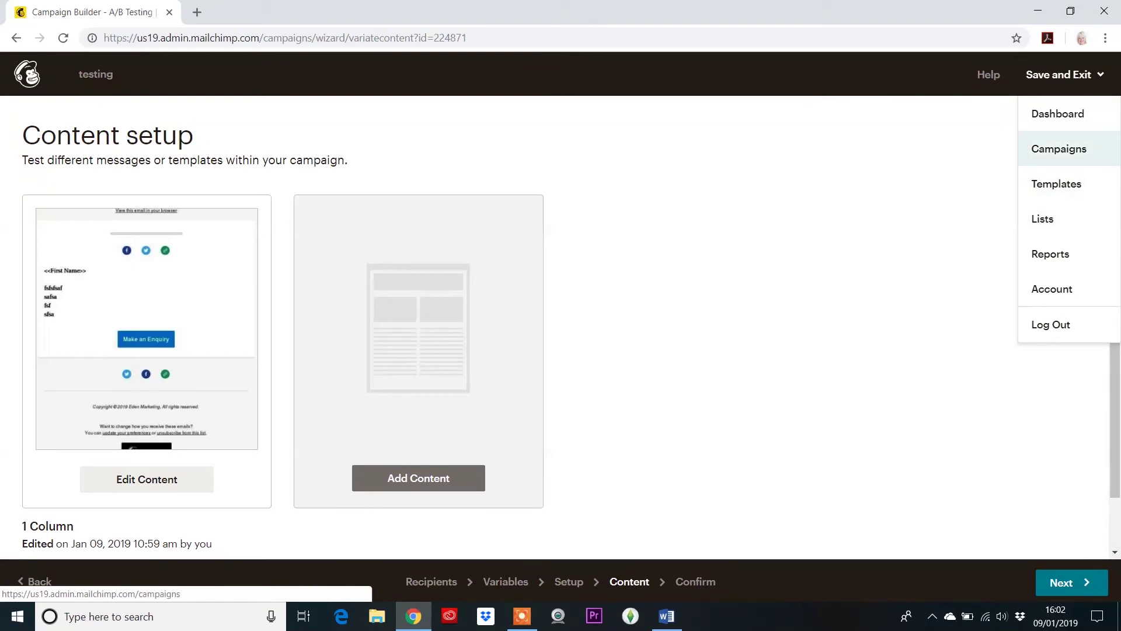
pyautogui.click(1057, 148)
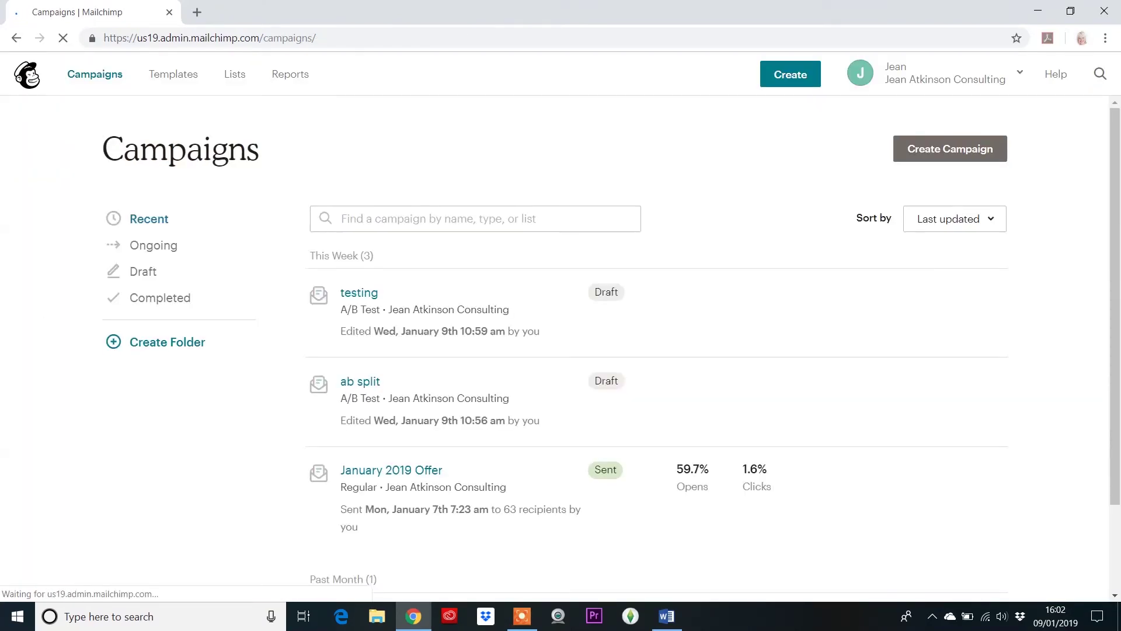